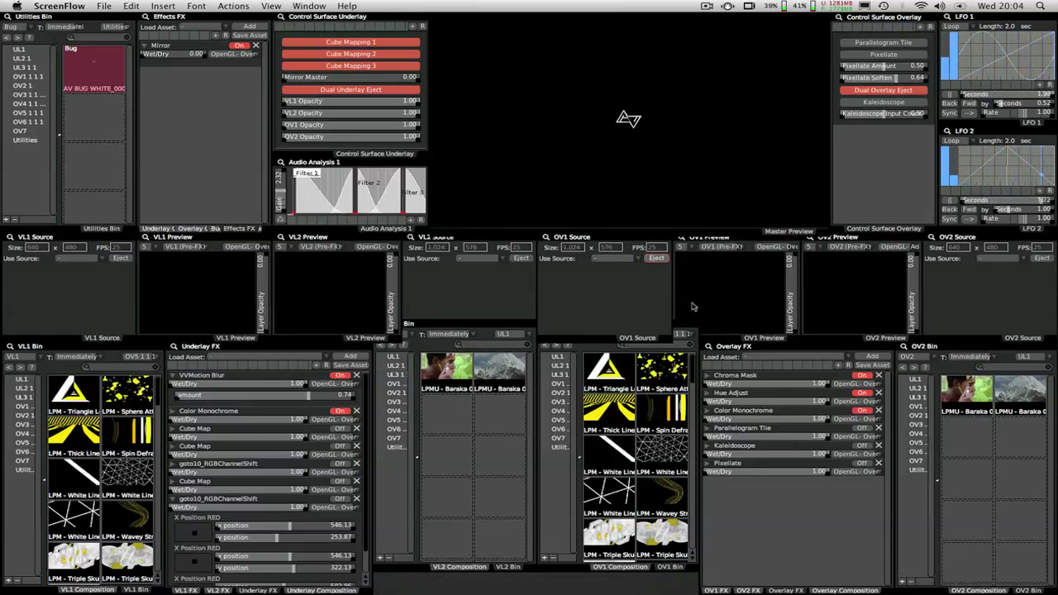
Move the OV1 Bin and VL2 Bin windows down into line with the other bins in the bottom row.
left_click(685, 327)
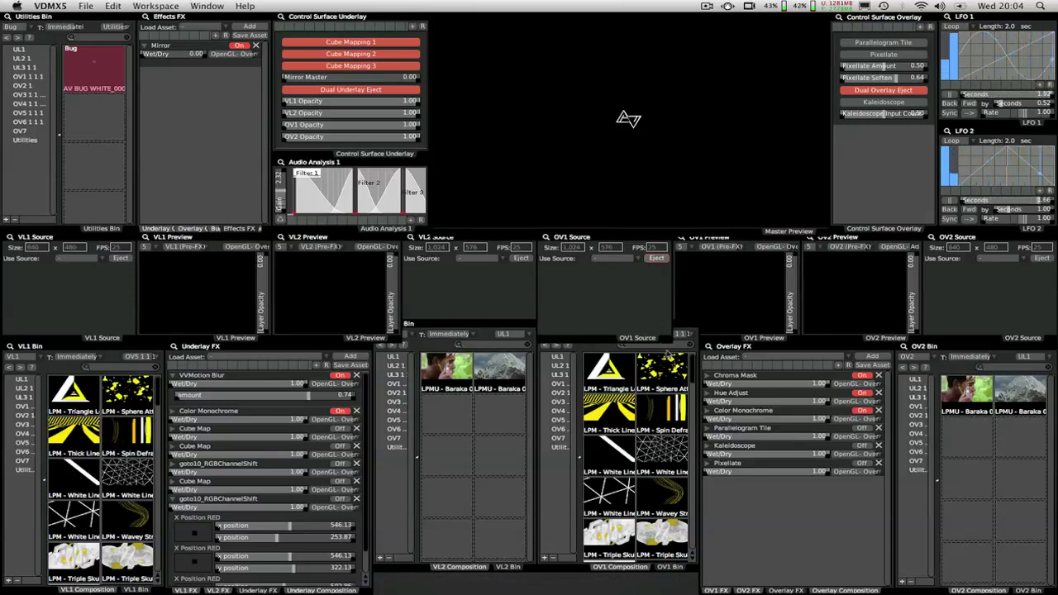
left_click(687, 330)
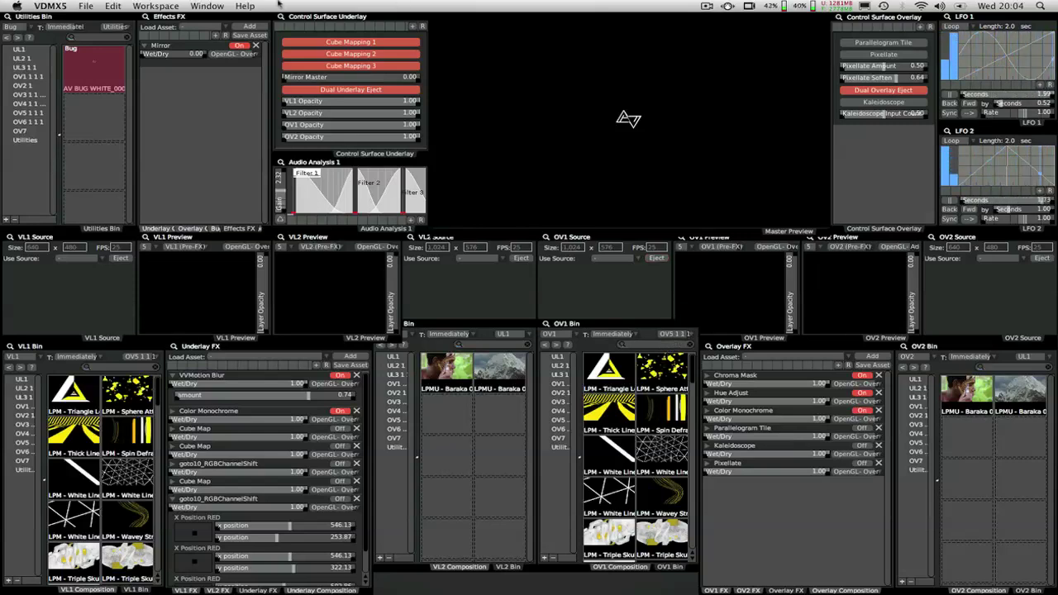
left_click(202, 7)
left_click(225, 86)
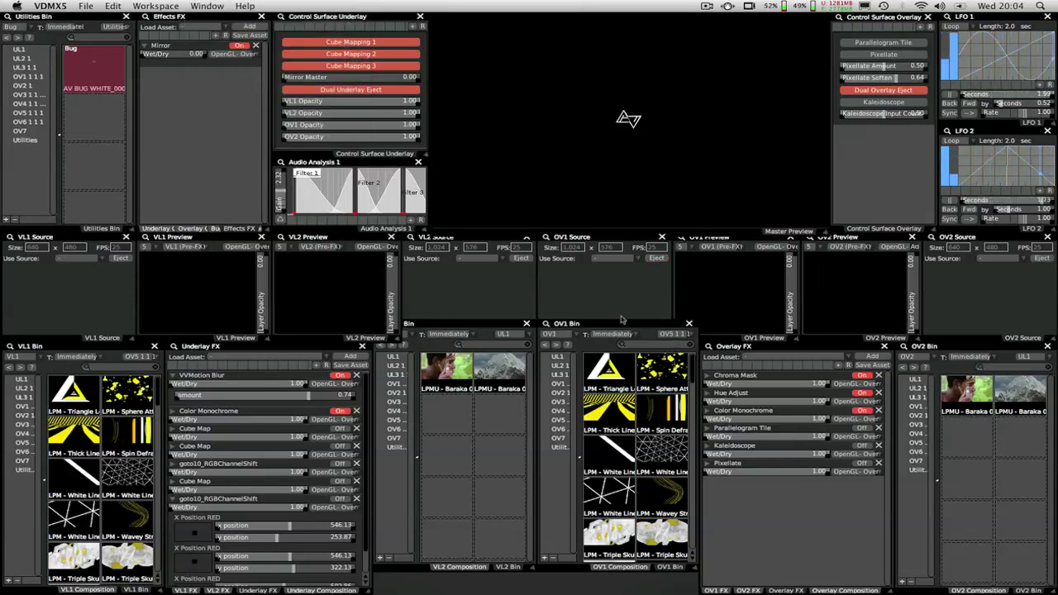
left_click_drag(624, 322, 621, 347)
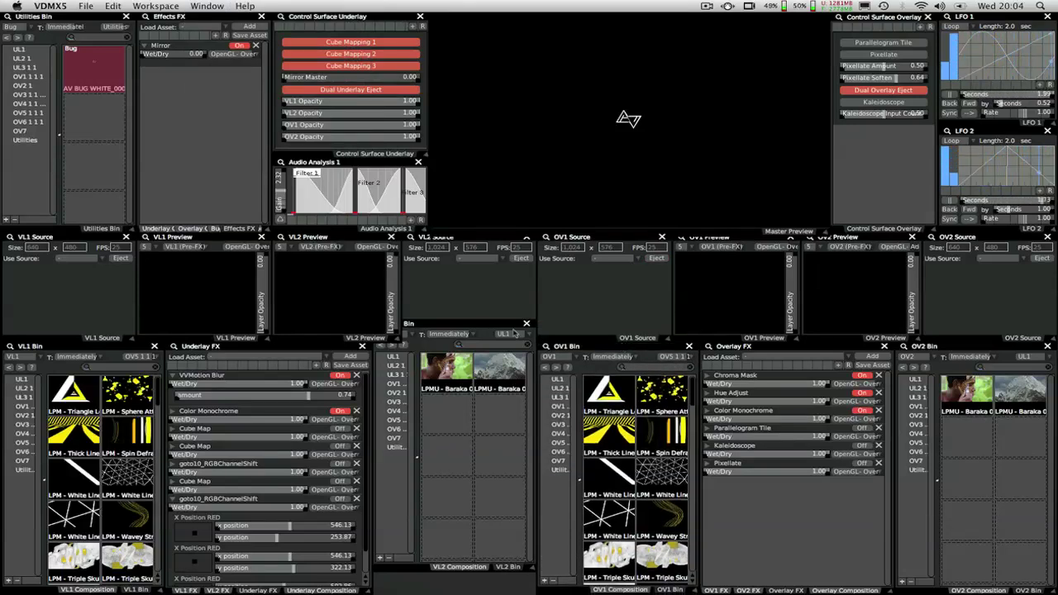
left_click_drag(494, 323, 491, 348)
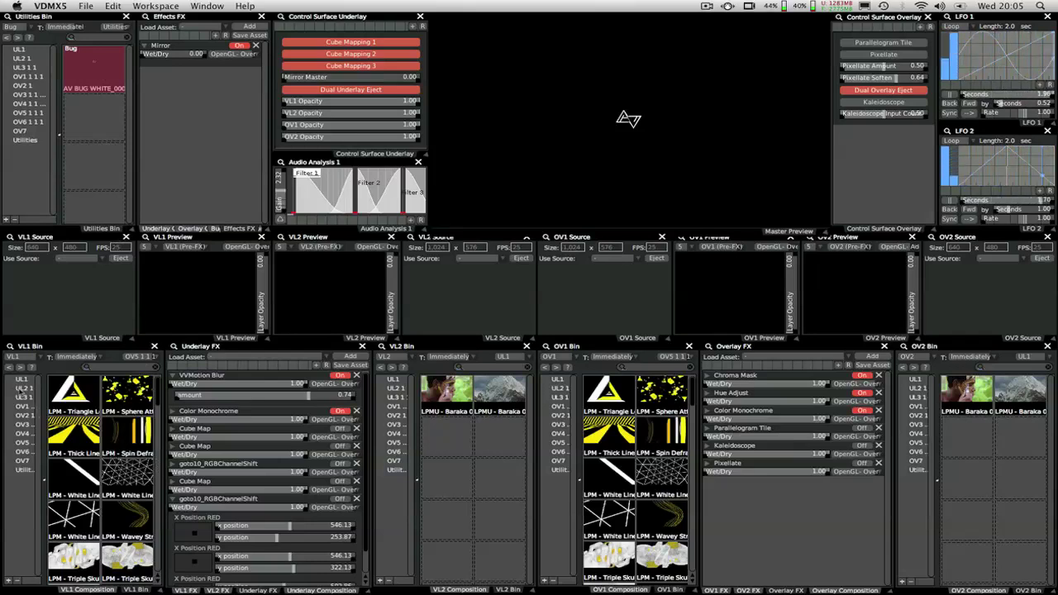
Show the UL1 page in the VL1 bin, and load LPMU - Baraka 03 on VL1 and LPMU - Baraka 01 on VL2.
left_click(21, 379)
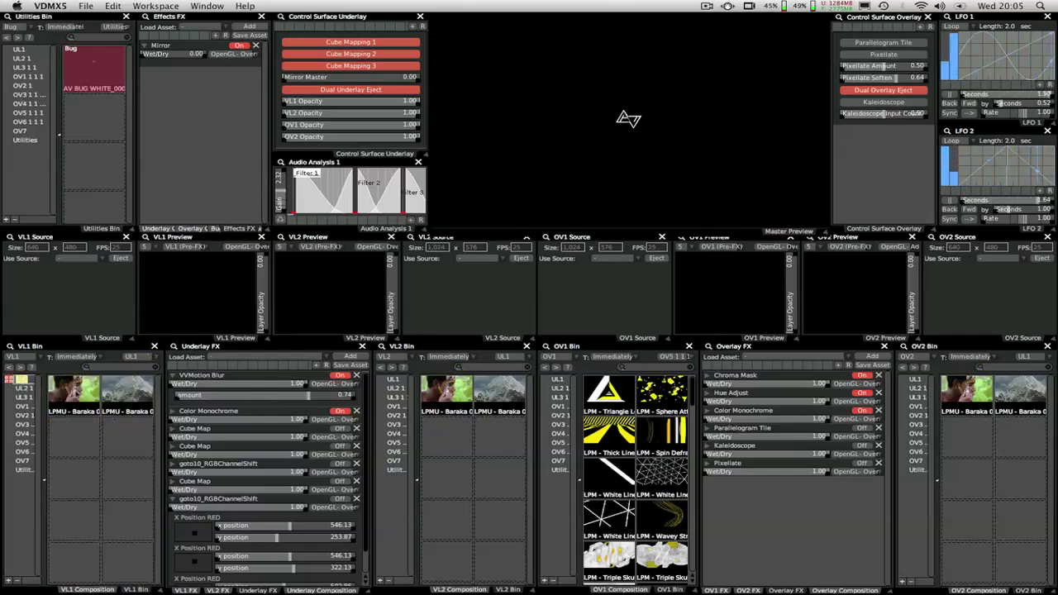
left_click(76, 394)
left_click(502, 399)
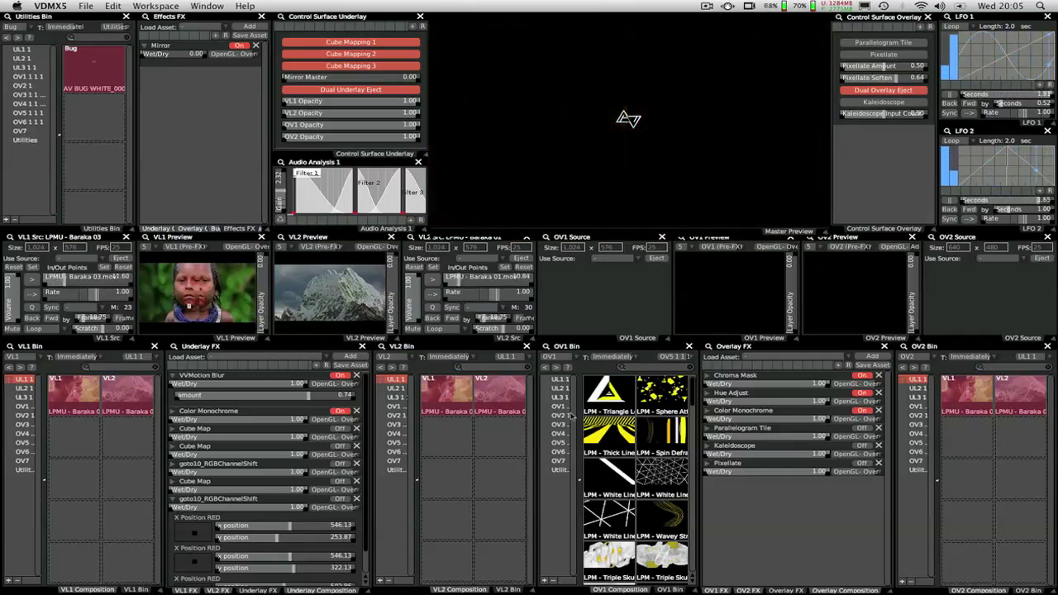
Switch the OV2 bin to the OV5 page, and play LPM - Triangle Love on OV1 and LPM - Sphere Attractor on OV2.
left_click(917, 415)
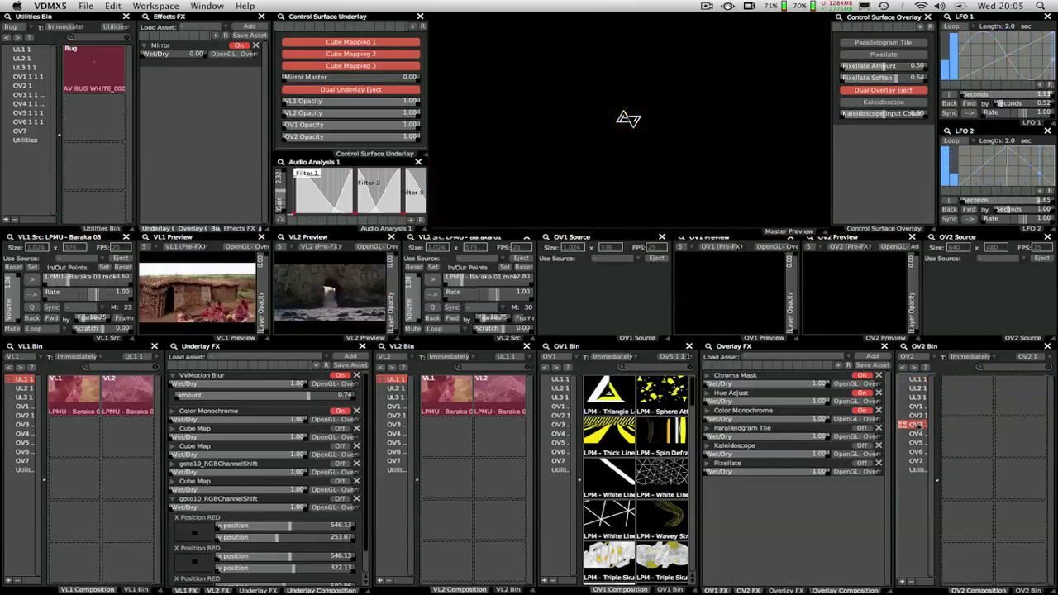
left_click(918, 398)
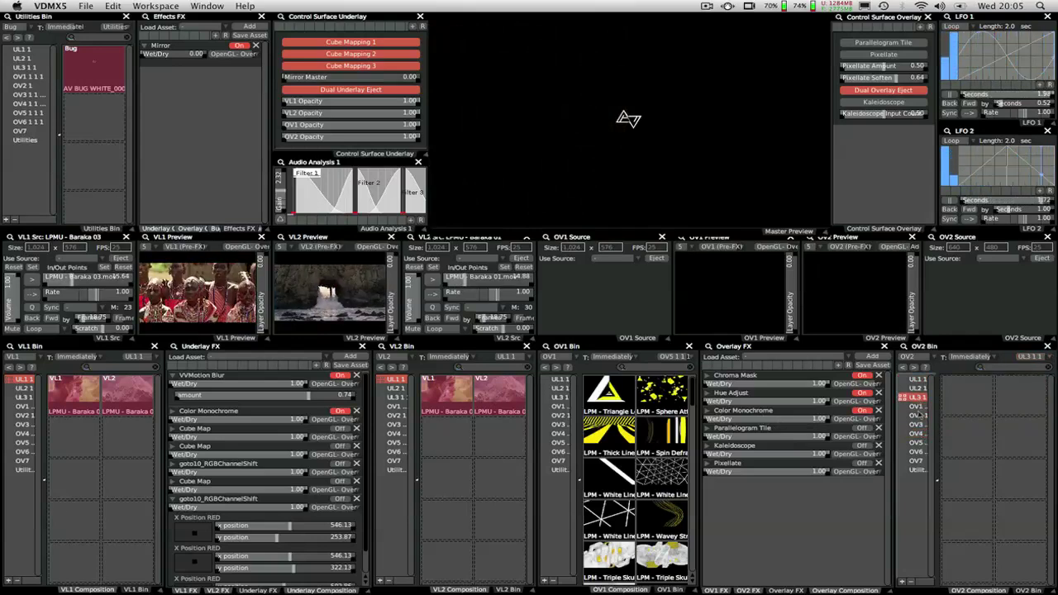
left_click(918, 443)
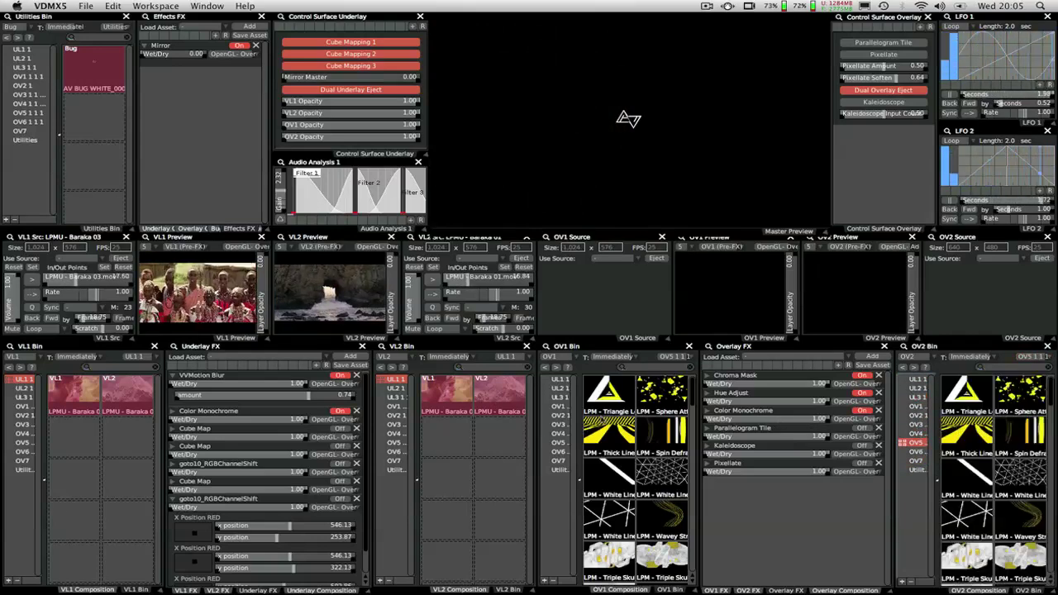
left_click(614, 402)
left_click(1019, 398)
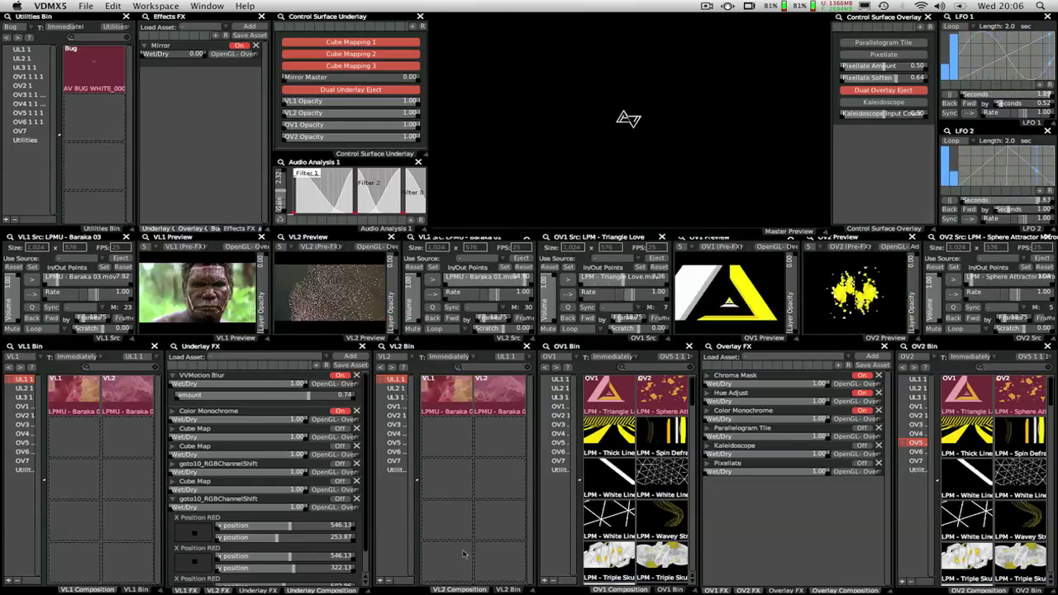
Examine the VL1 Composition settings, return to the VL1 bin and close the UI Inspector.
left_click(89, 589)
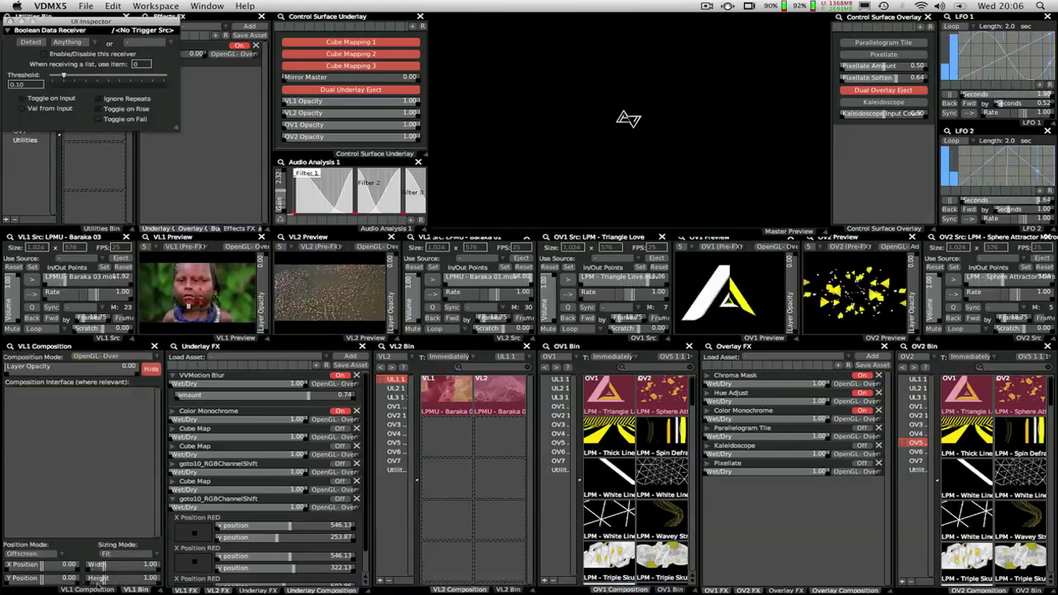
left_click(132, 589)
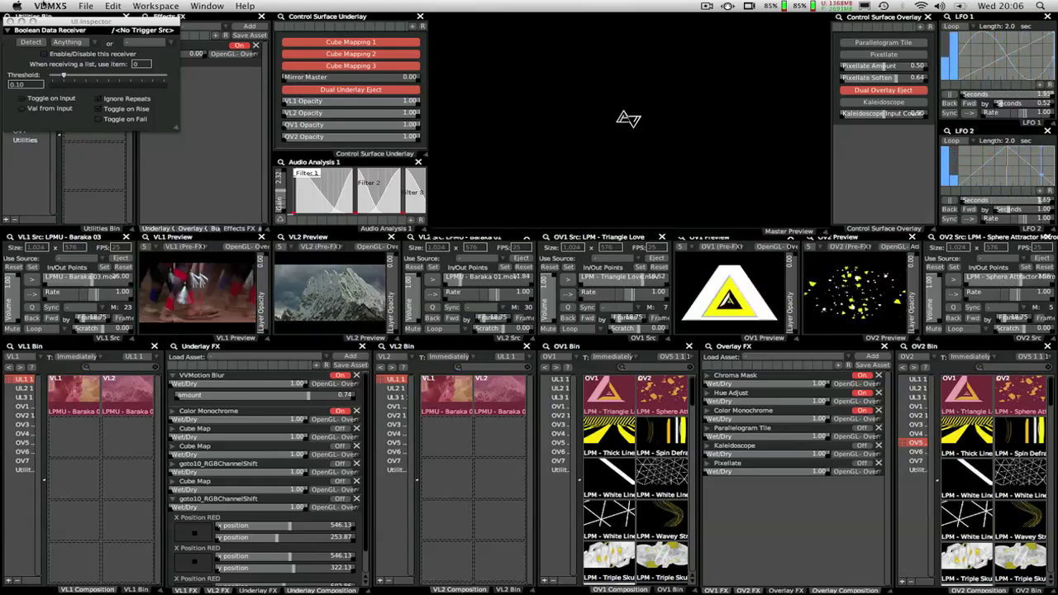
left_click(9, 22)
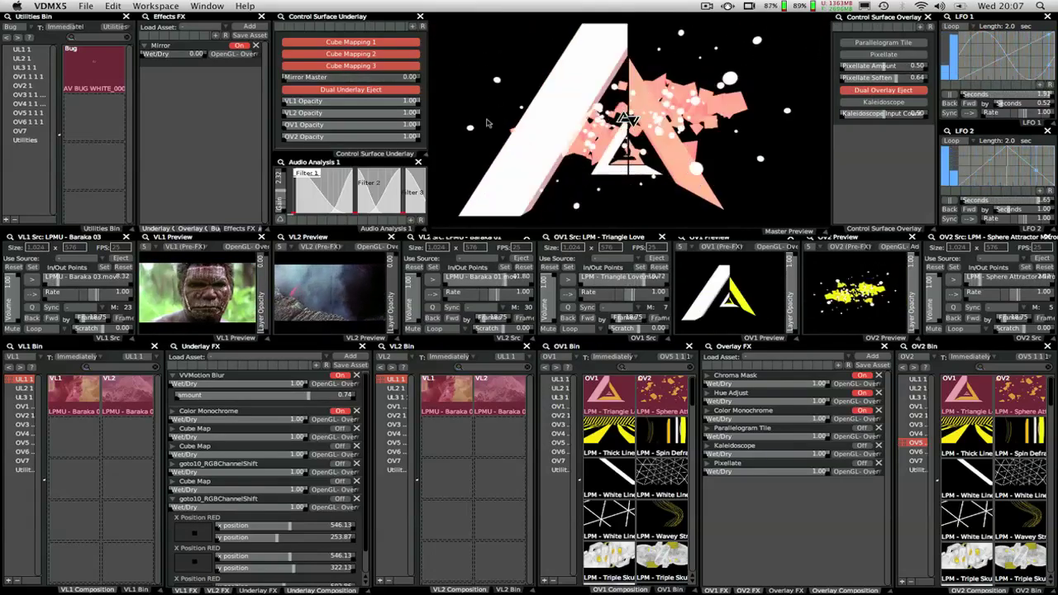
Eject both underlay clips at once with Dual Underlay Eject and close the UI Inspector.
left_click(370, 94)
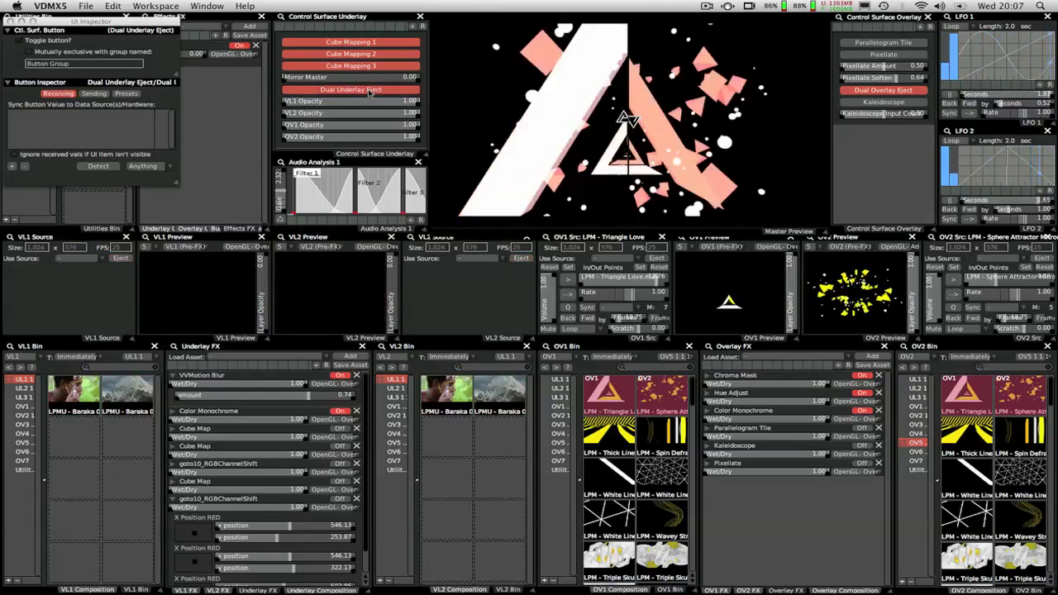
left_click(10, 22)
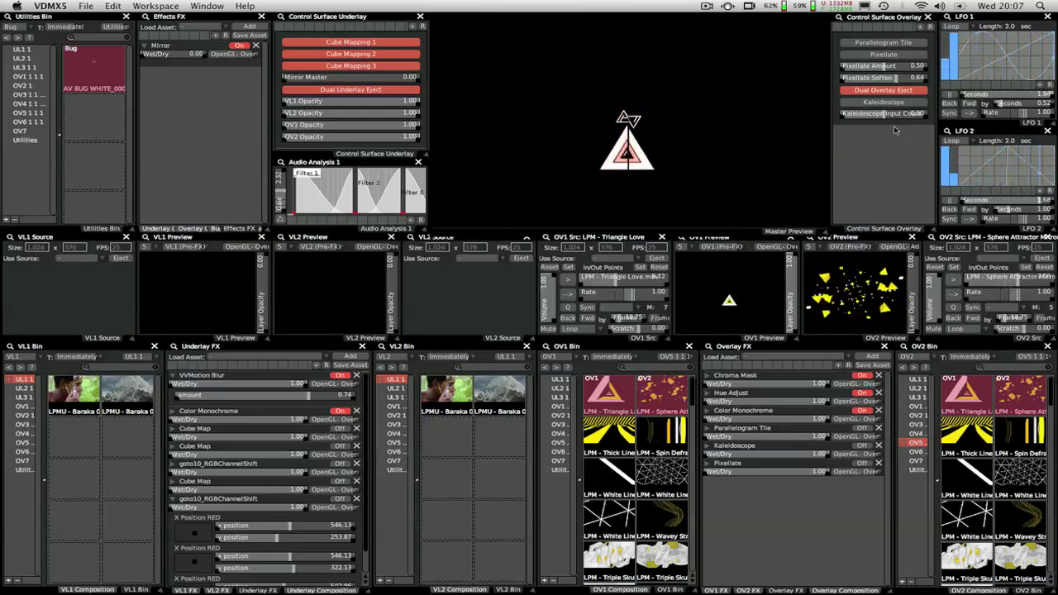
Try White Lines 003, Spin Defraction and White Lines 001 on OV1, play Triangle Sweep there, and browse the remaining clips in the OV1 bin.
left_click(612, 477)
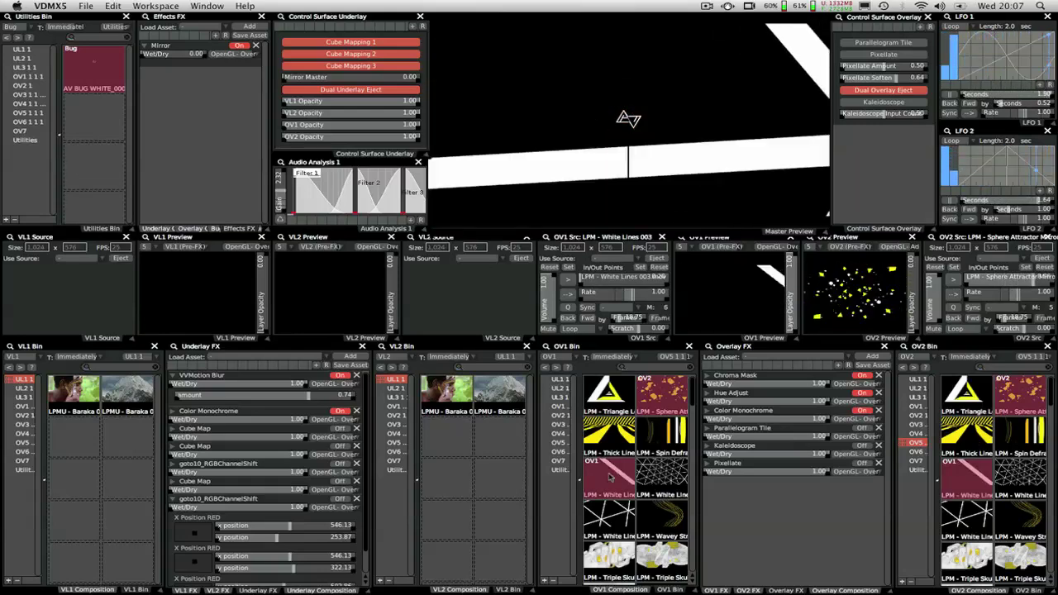
left_click(653, 444)
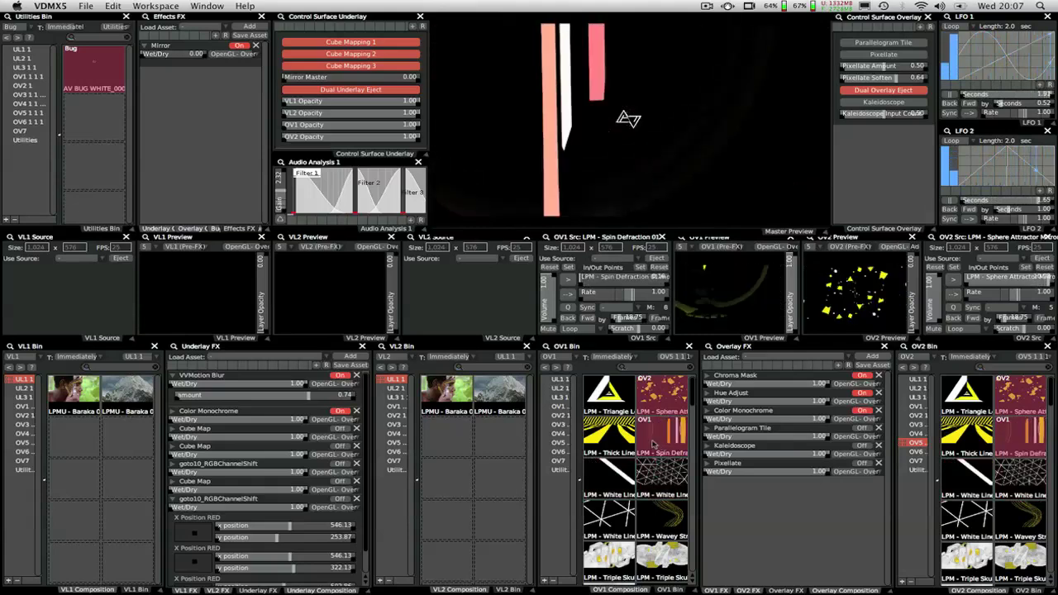
left_click(618, 522)
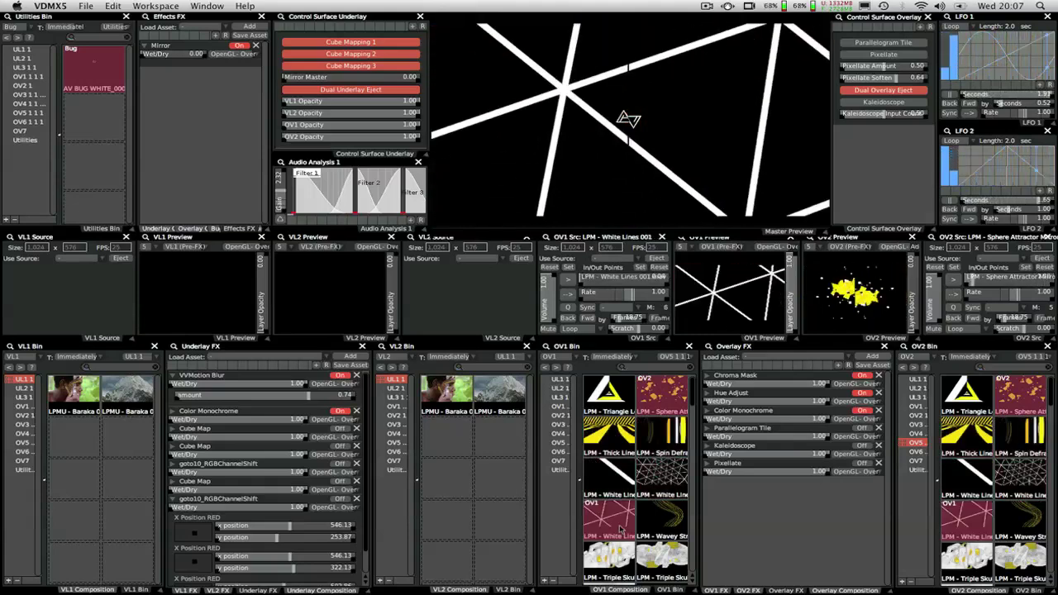
left_click(661, 555)
scroll(661, 546, "down", 2)
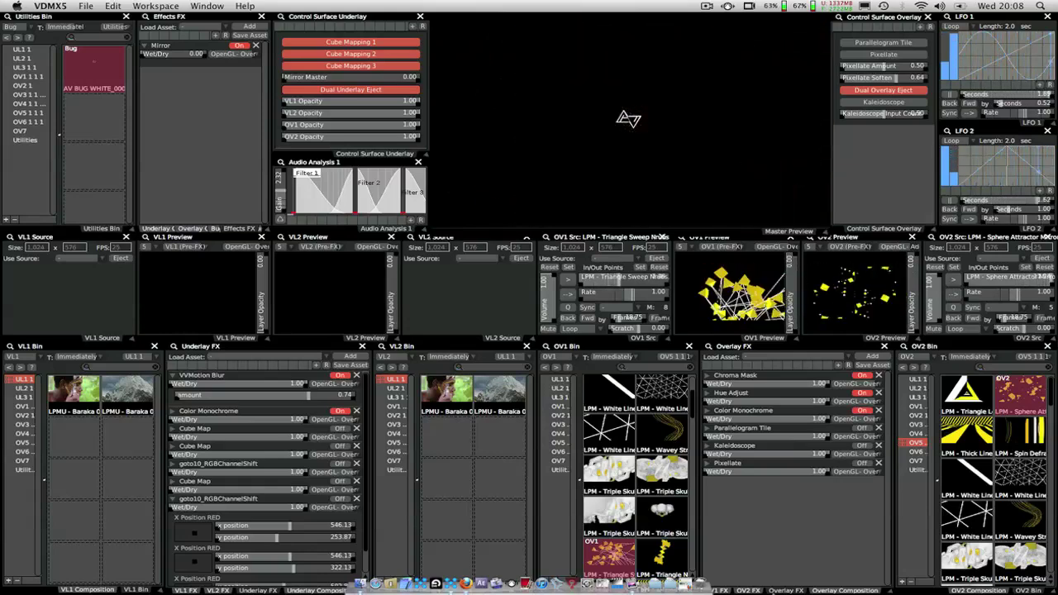
scroll(634, 479, "down", 5)
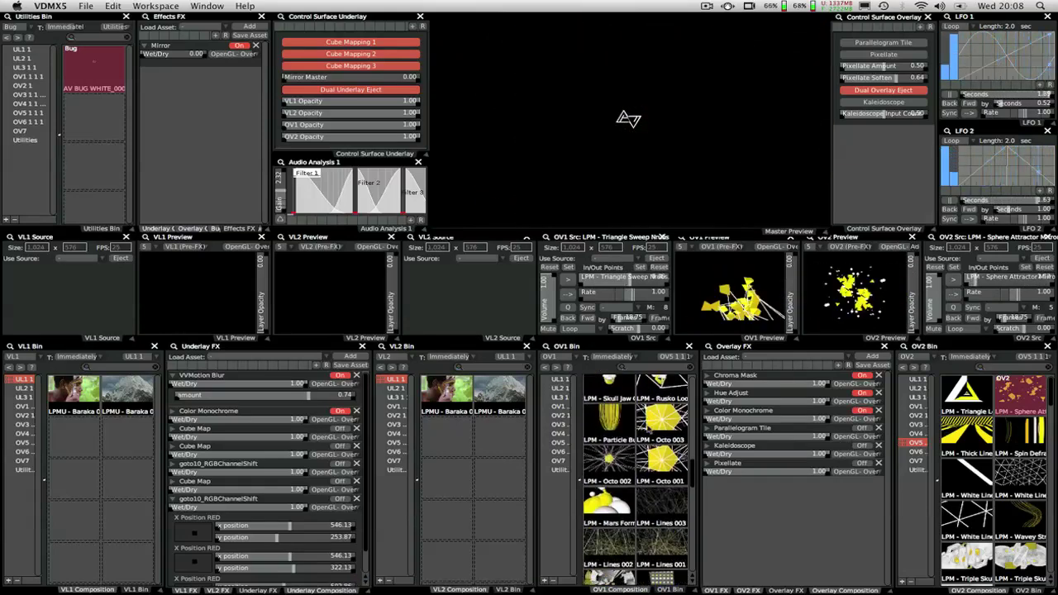
scroll(650, 428, "down", 3)
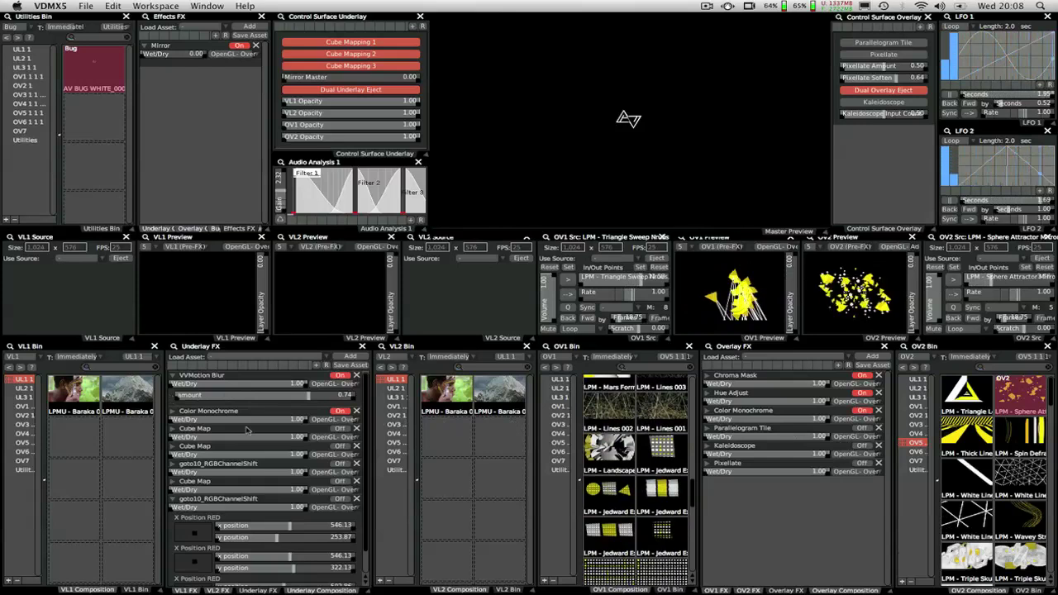
scroll(636, 504, "down", 6)
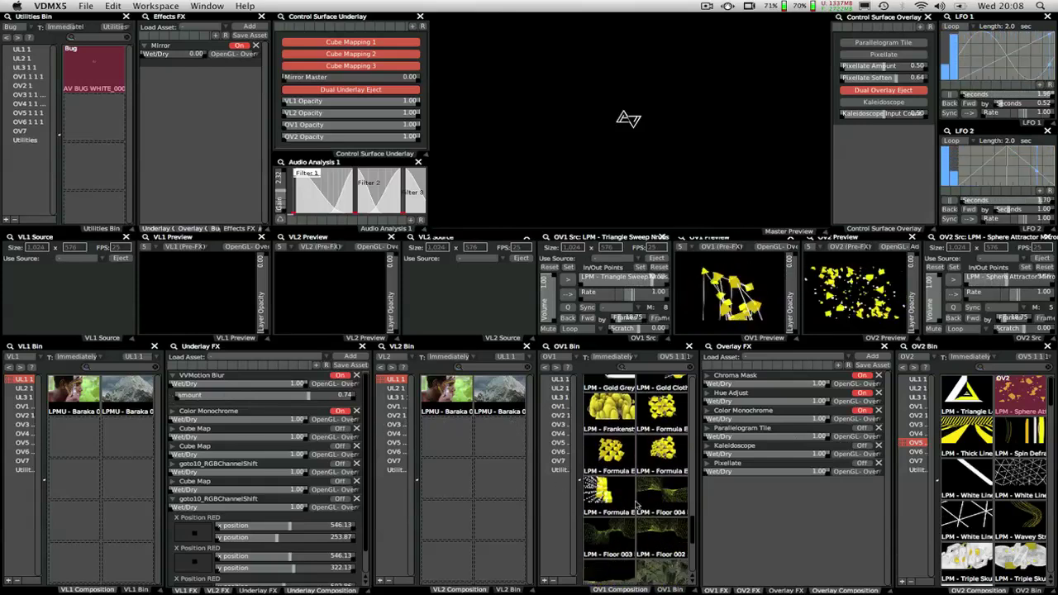
scroll(636, 504, "down", 3)
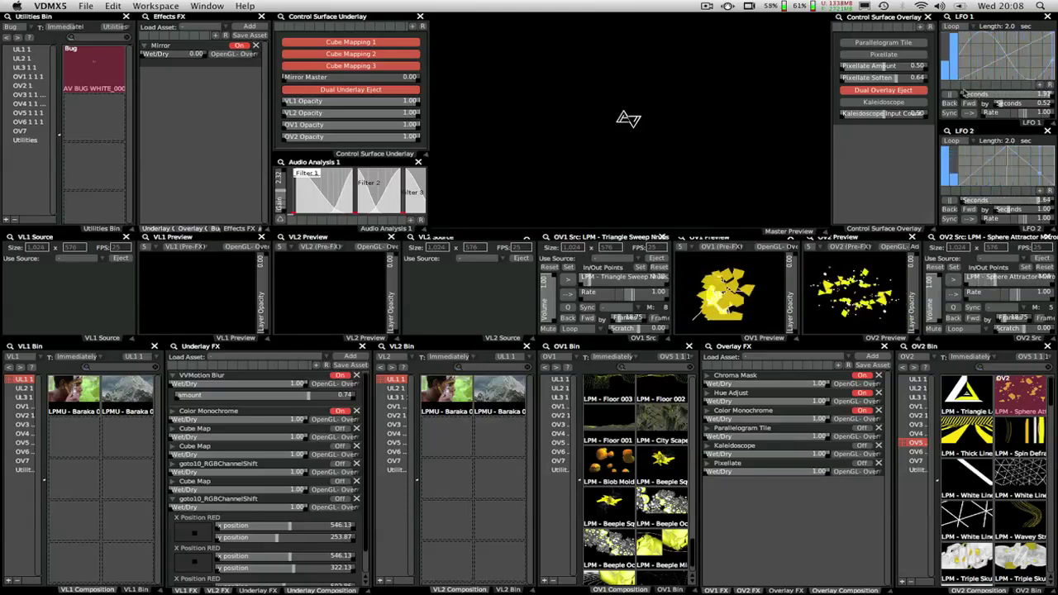
Set the LFO 1 Rate to 0.00 and close the UI Inspector.
key("super+i")
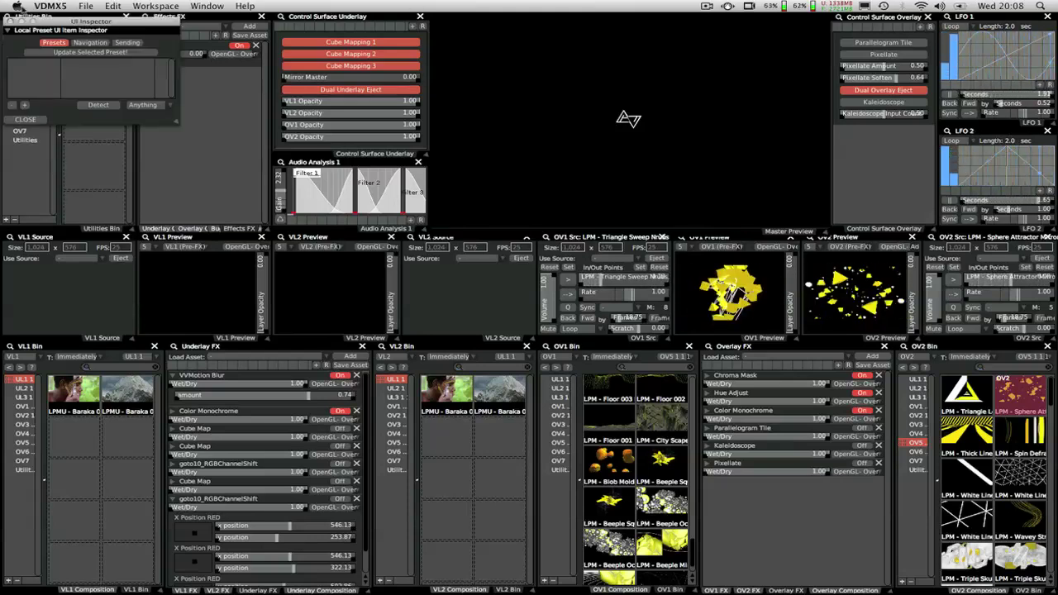
key("super+i")
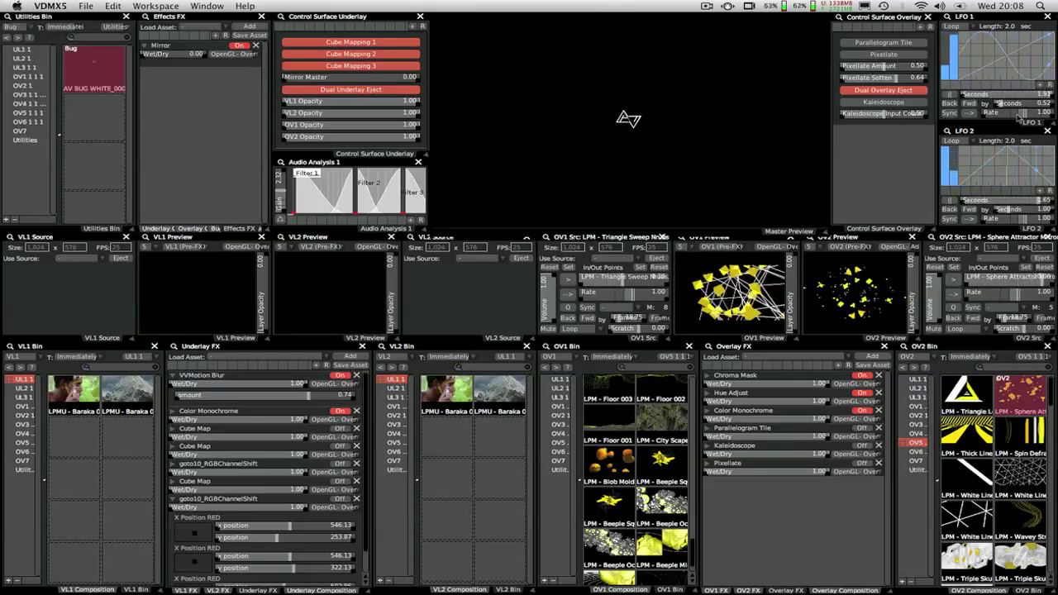
key("super+i")
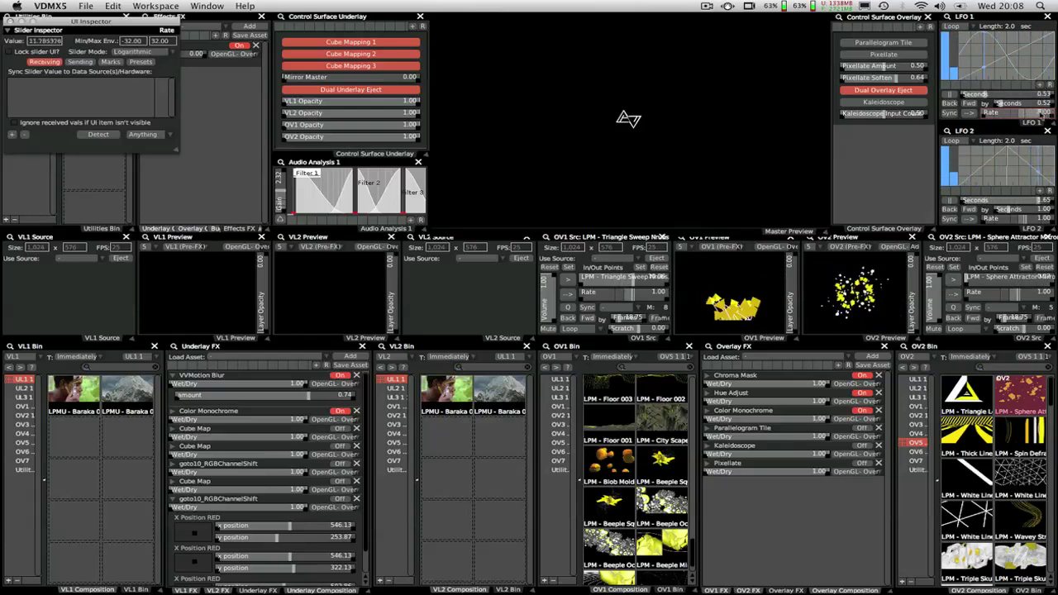
left_click(1018, 114)
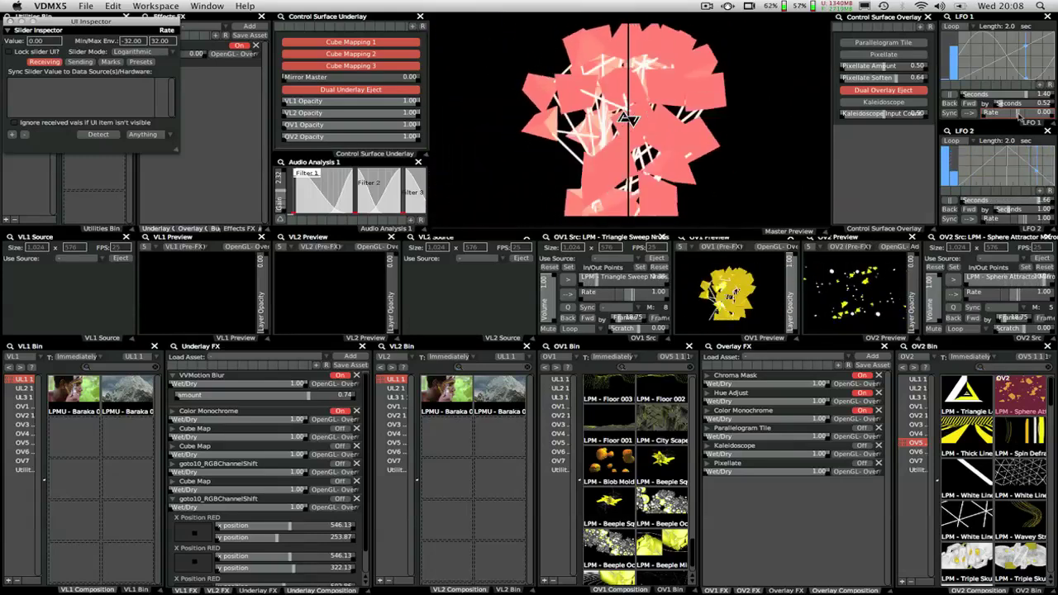
left_click(10, 20)
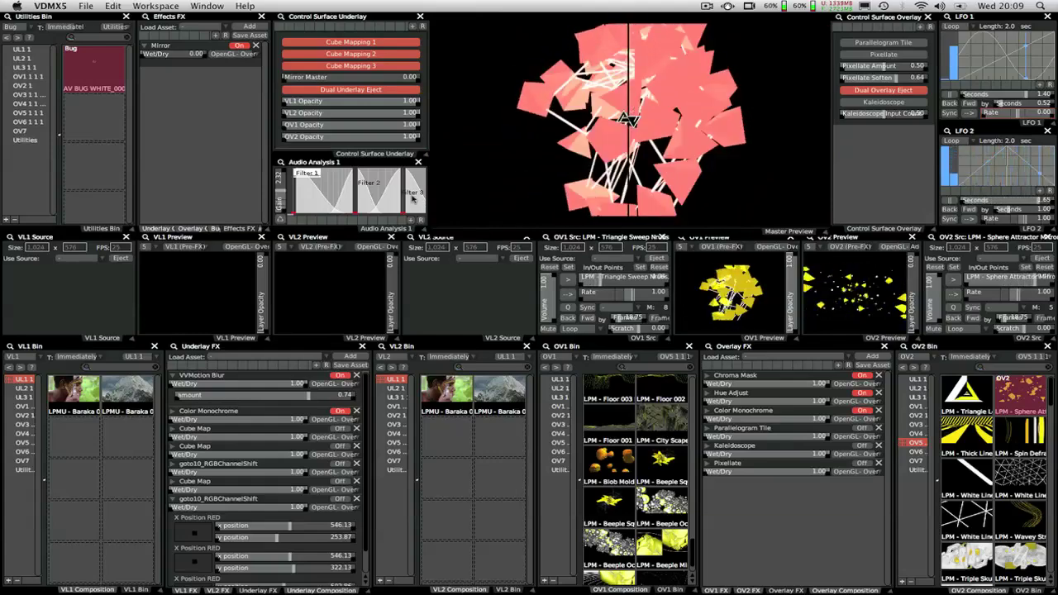
Expand the first Cube Map effect in Underlay FX, turn on Cube Mapping 1 and close the UI Inspector.
left_click(173, 428)
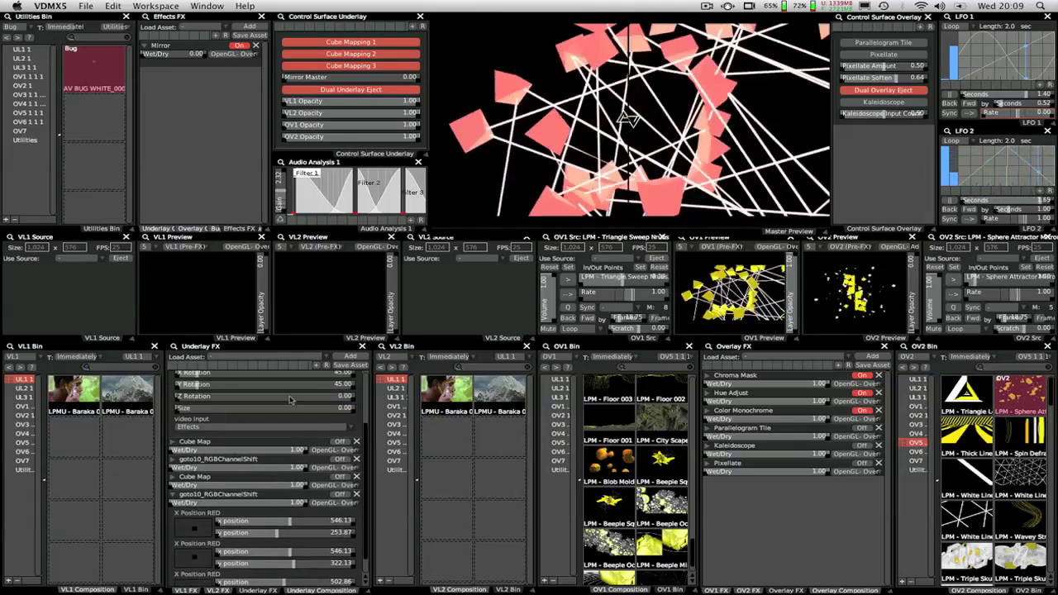
scroll(290, 400, "up", 3)
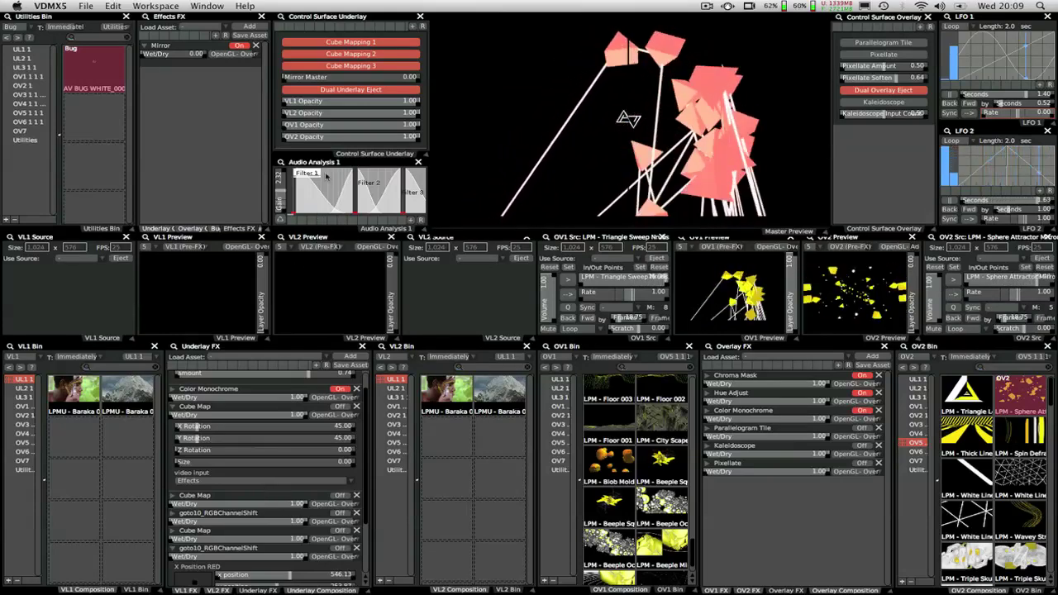
left_click(348, 42)
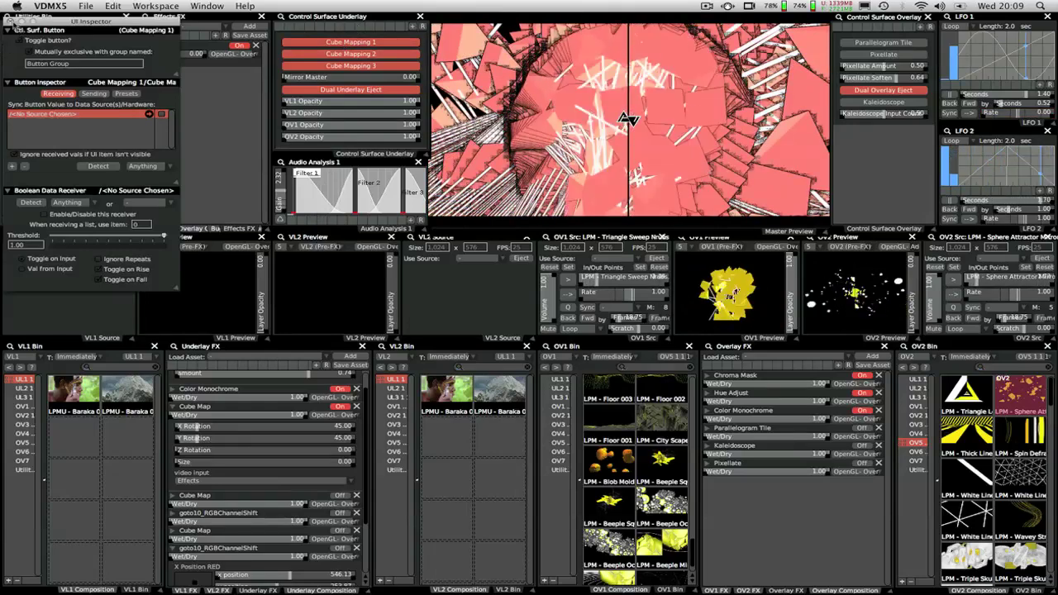
left_click(10, 21)
With LPM - Jedward Export playing on OV1, turn off Cube Mapping 1 and turn on Cube Mapping 2.
key("5")
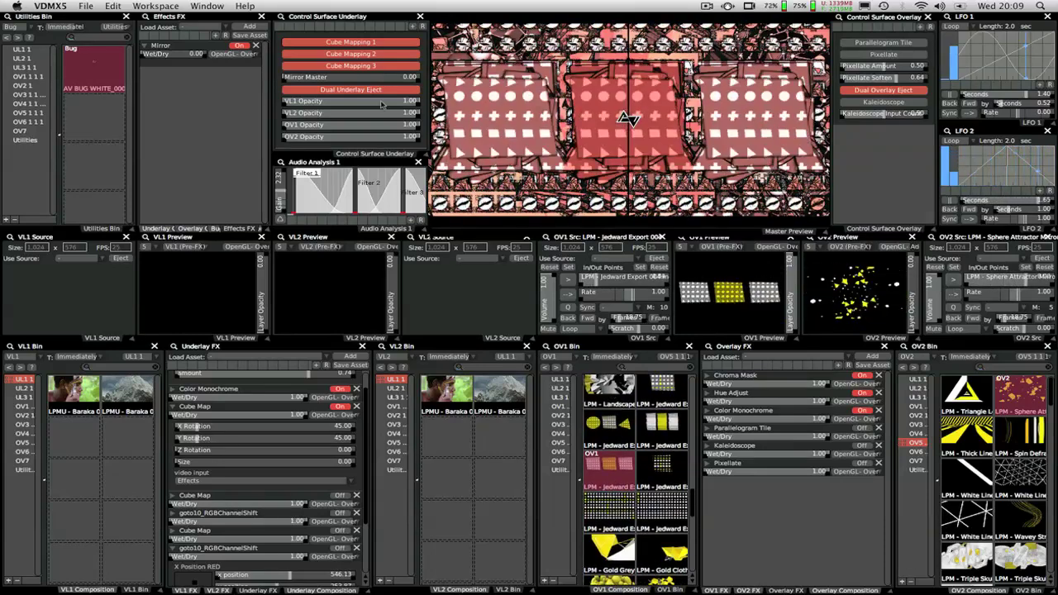
left_click(374, 43)
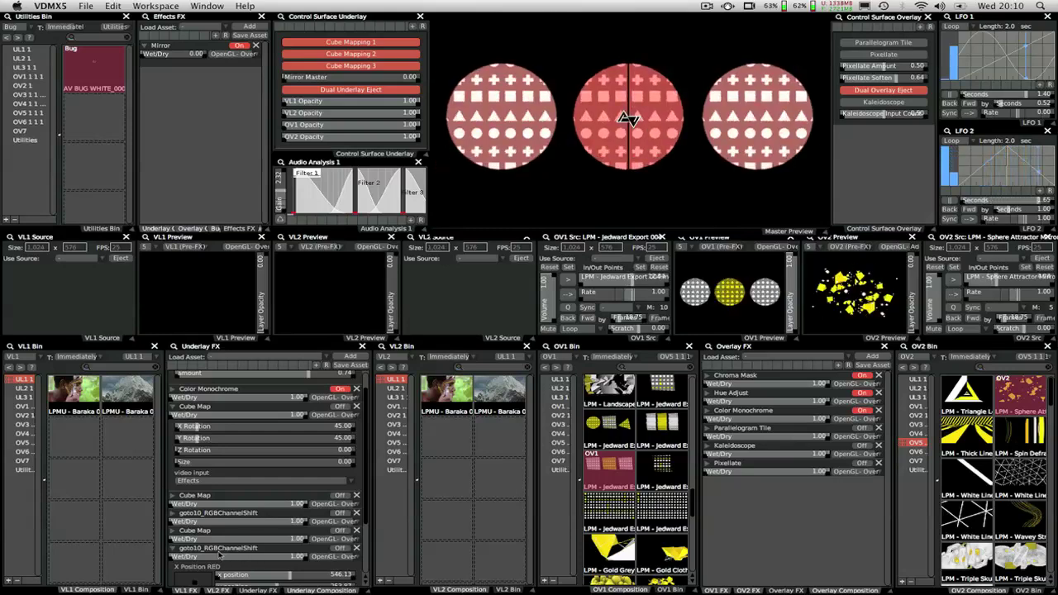
left_click(336, 55)
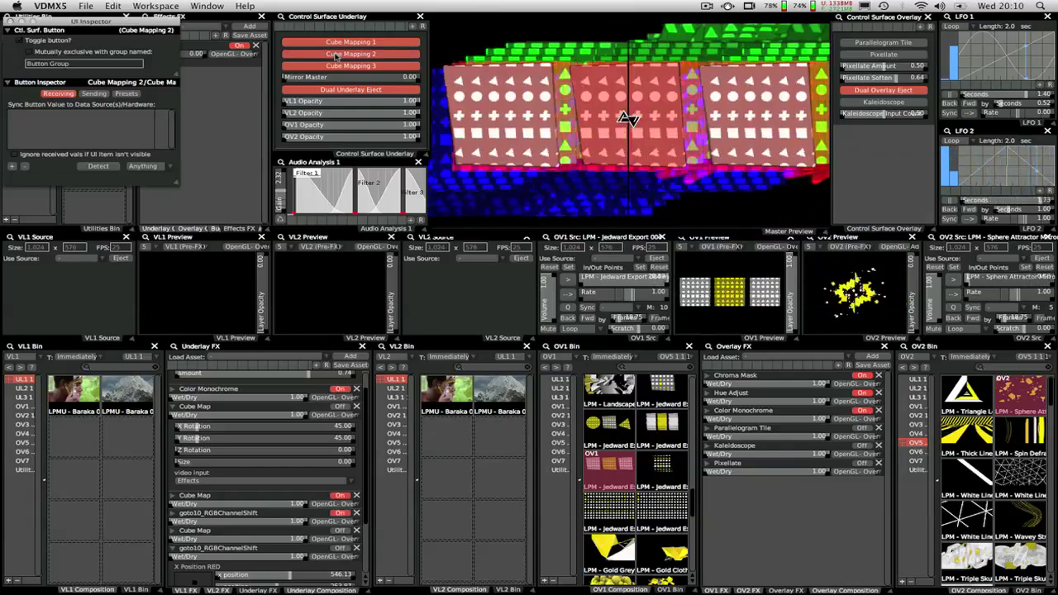
Close the UI Inspector, expand the first goto10_RGBChannelShift effect in Underlay FX and set its second position pair to 539.43 and 303.43.
key("super+w")
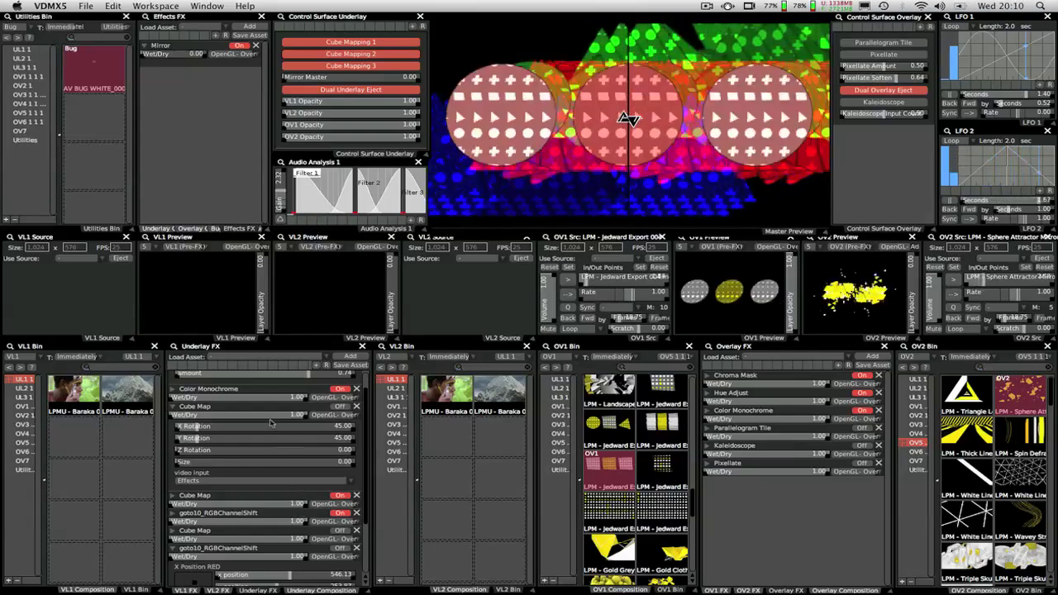
scroll(207, 483, "down", 4)
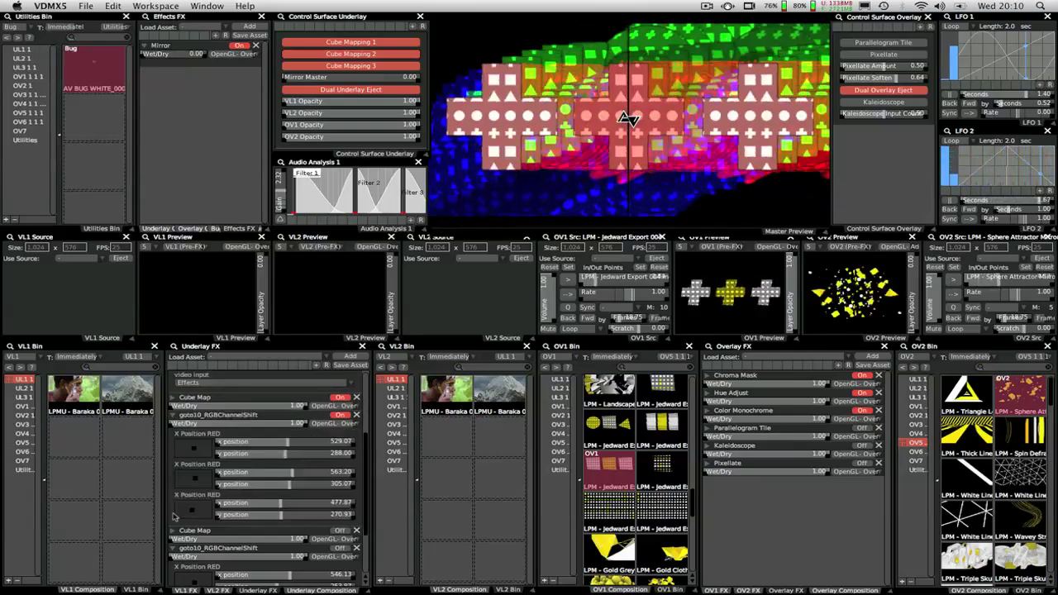
right_click(259, 478)
left_click_drag(259, 477, 289, 487)
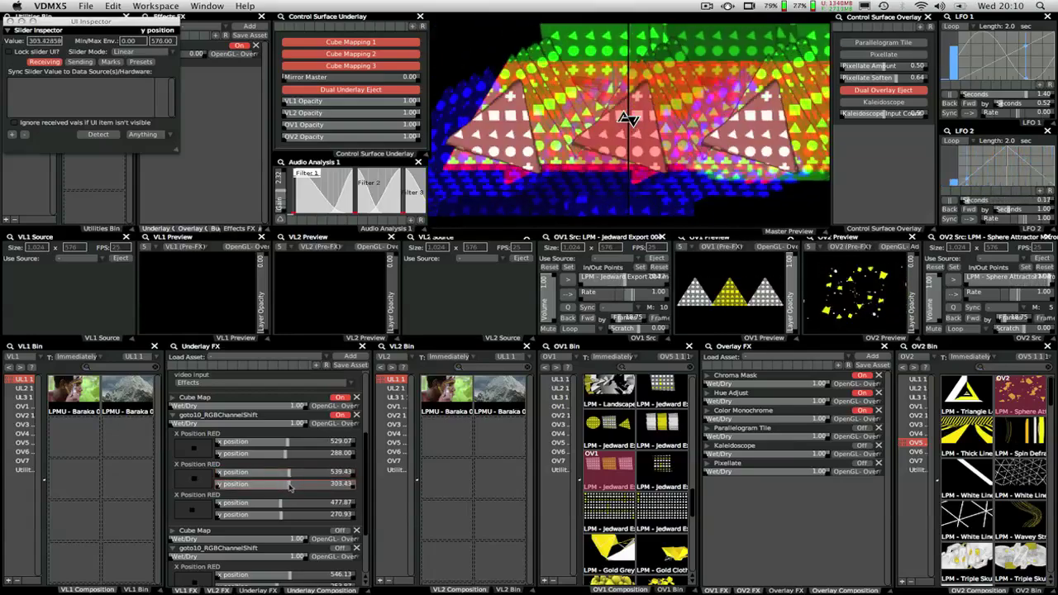
Switch from Cube Mapping 2 to Cube Mapping 3, close the UI Inspector and turn Cube Mapping 3 off again.
left_click(295, 66)
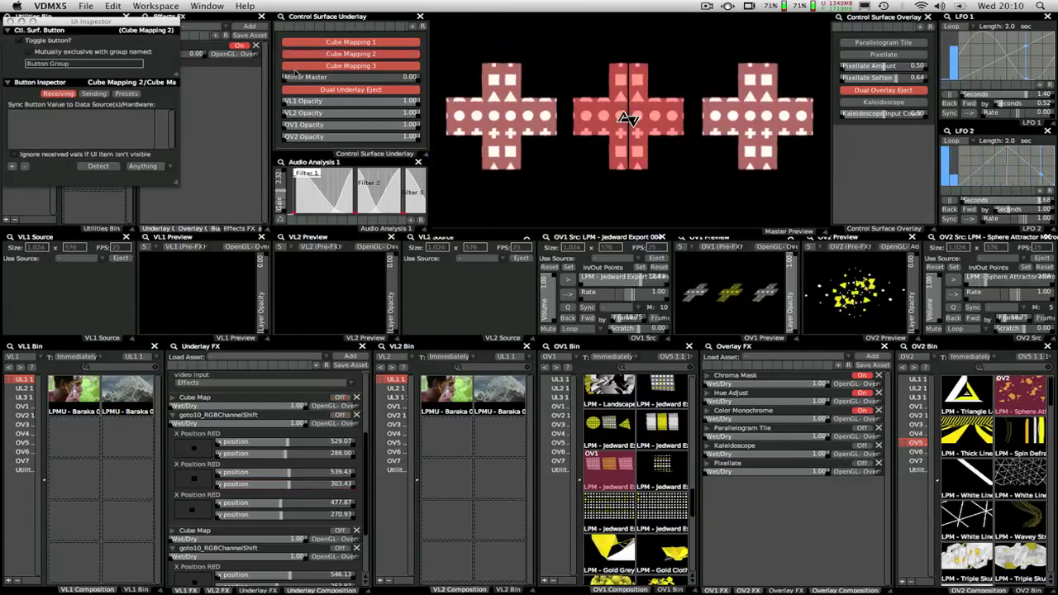
left_click(299, 67)
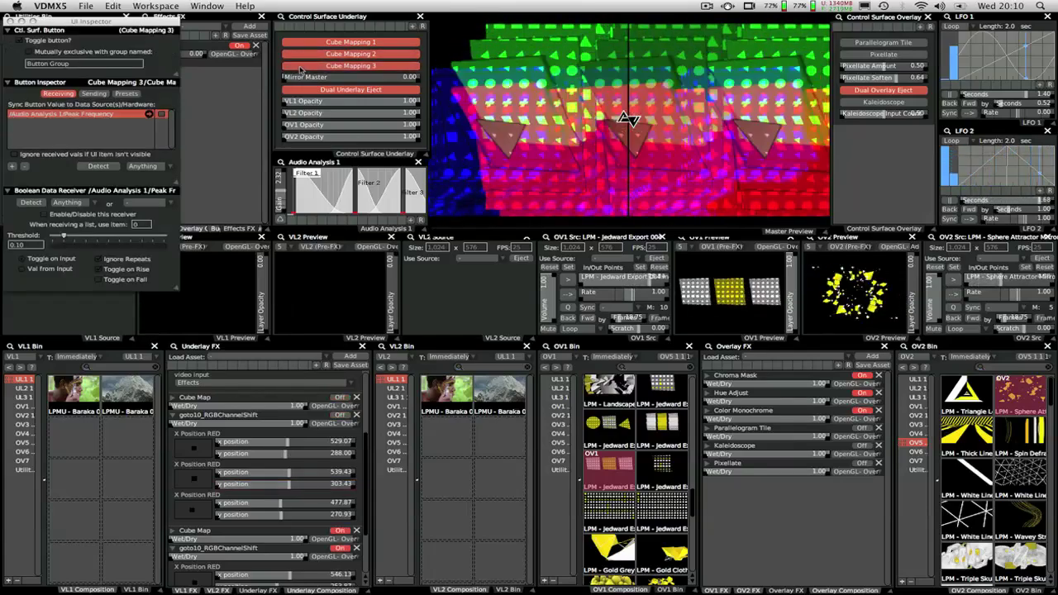
key("super+shift+i")
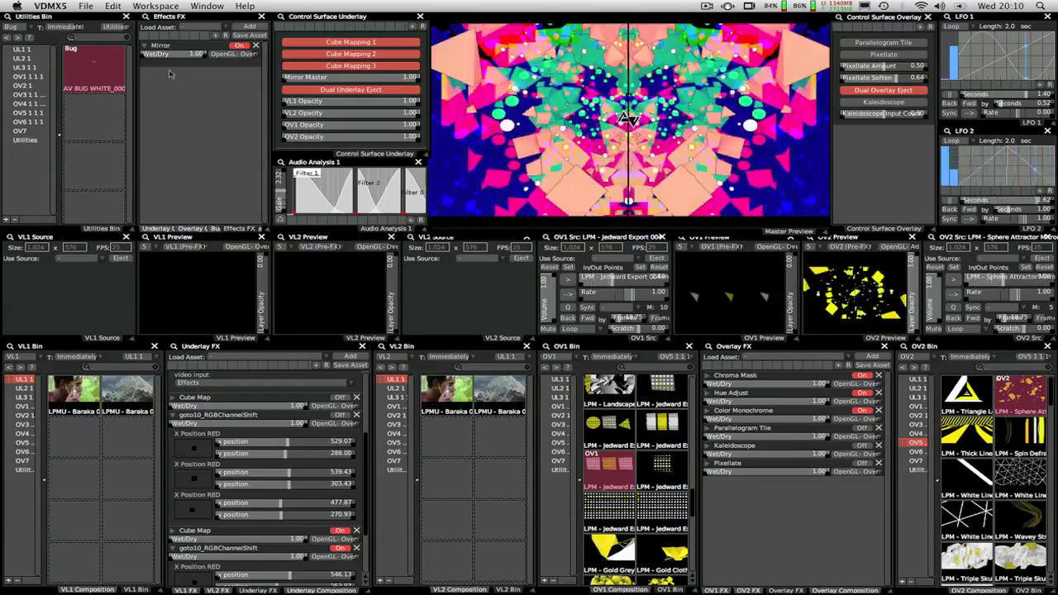
left_click(376, 69)
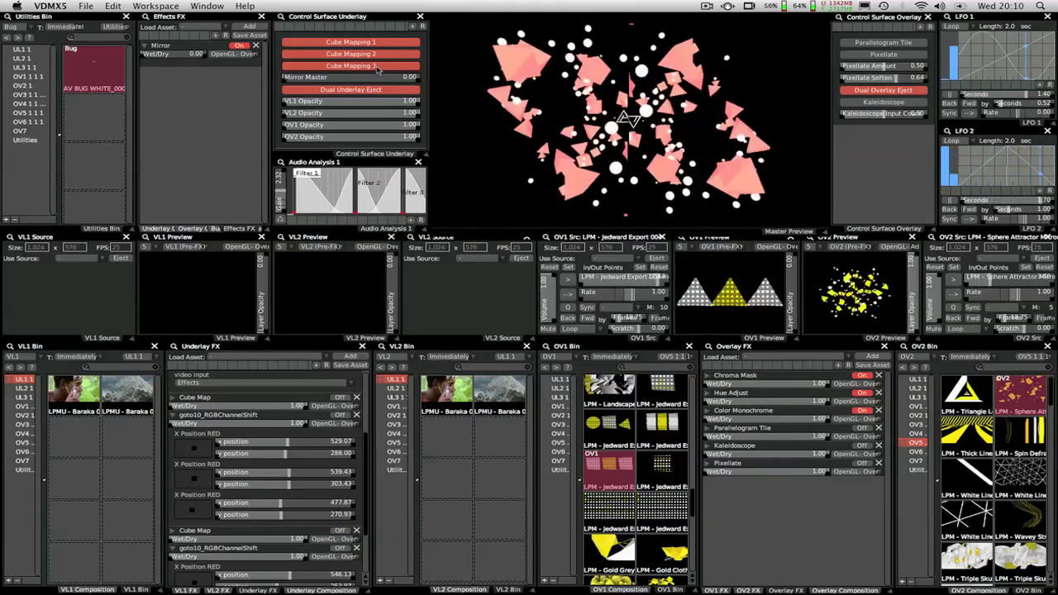
Play LPMU - Baraka 03 on VL1 and LPMU - Baraka 01 on VL2.
left_click(83, 395)
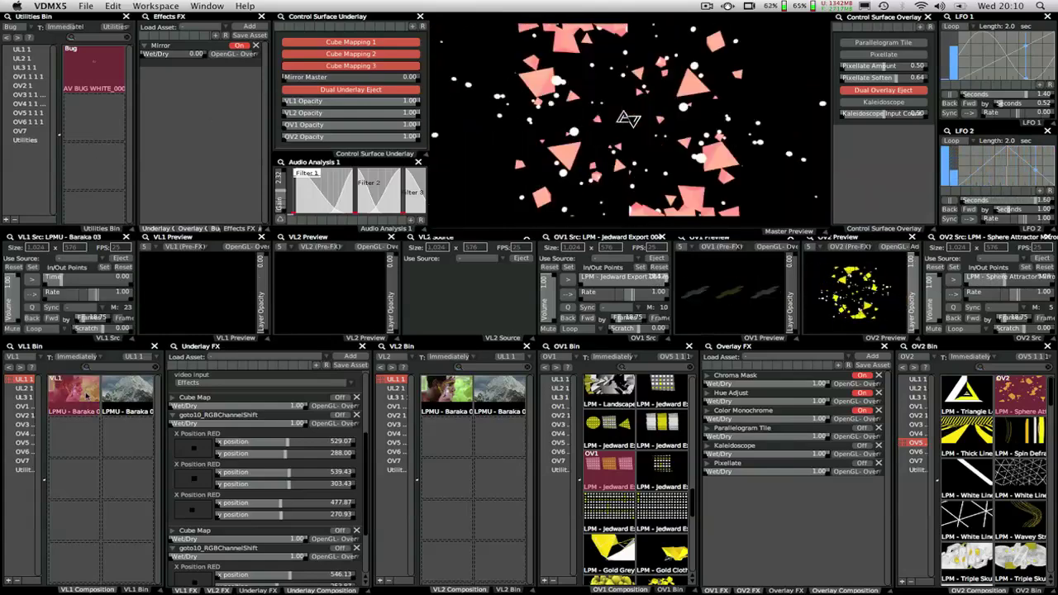
left_click(496, 392)
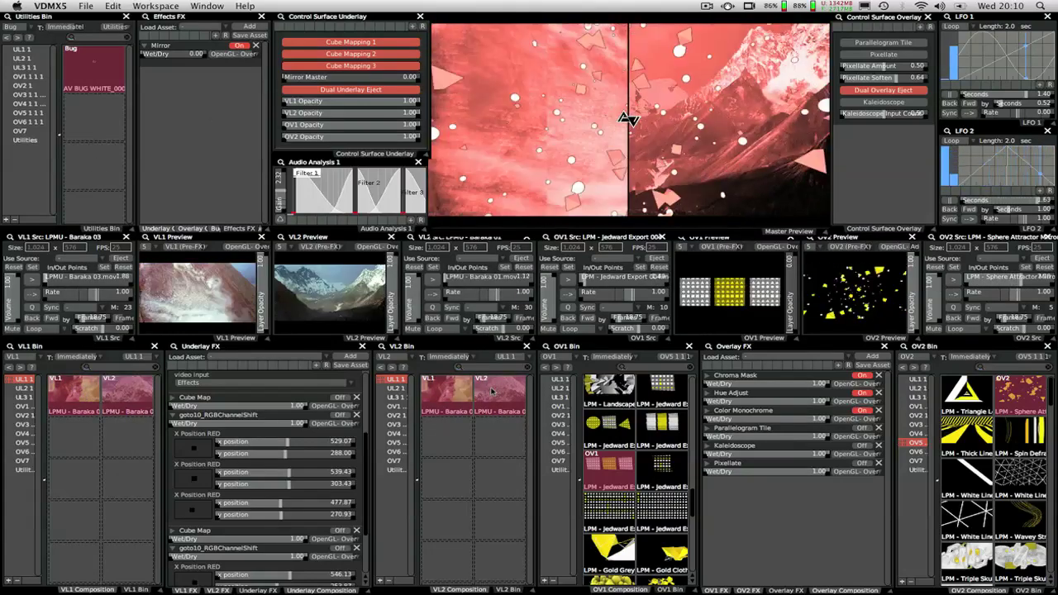
Try Cube Mapping 1 and Cube Mapping 3 over the playing underlay clips, turn the effect off and close the UI Inspector.
left_click(378, 45)
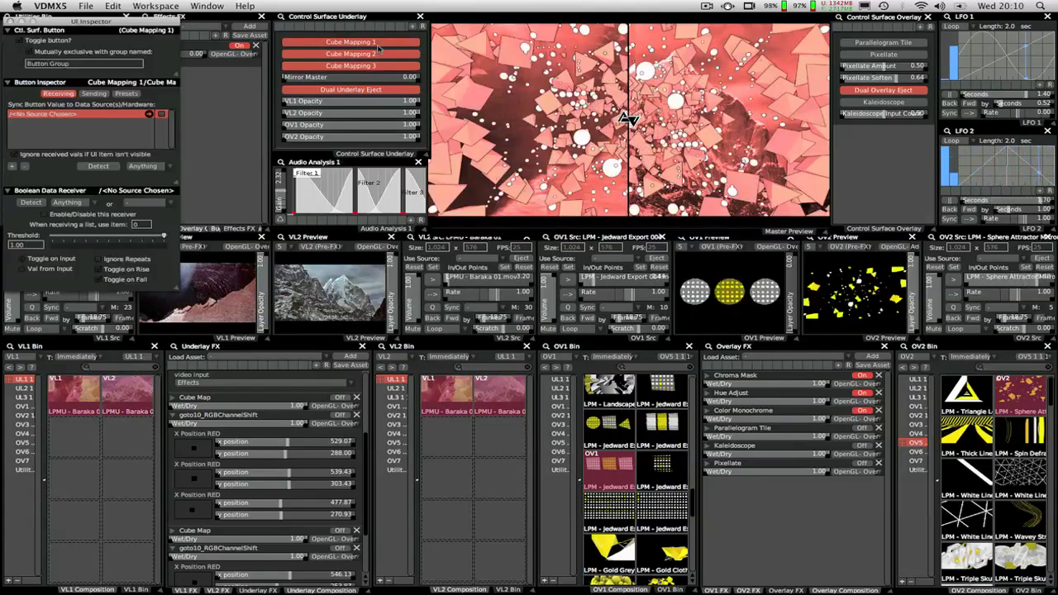
left_click(372, 64)
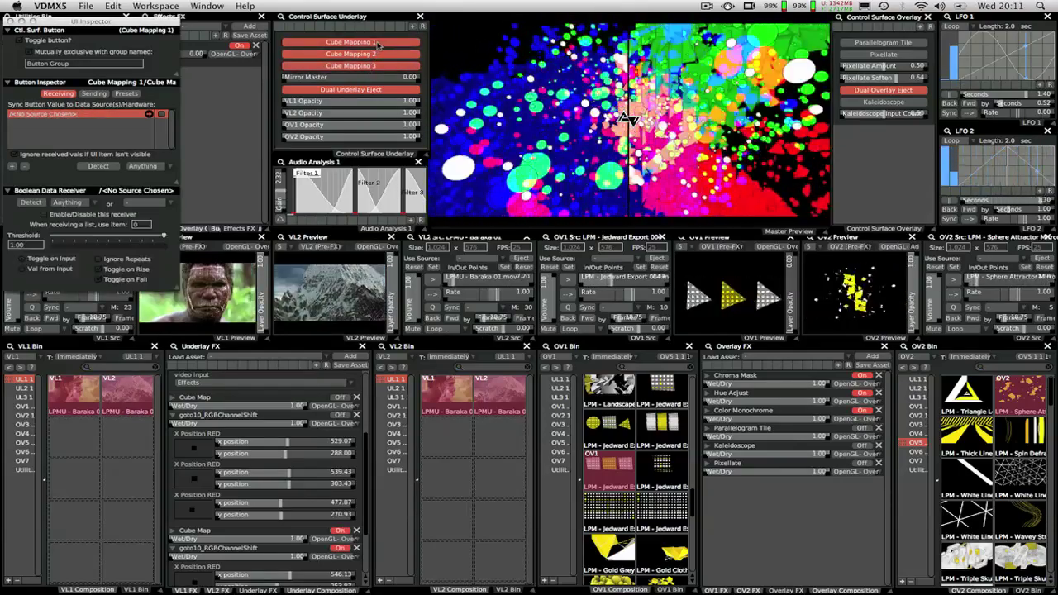
left_click(10, 22)
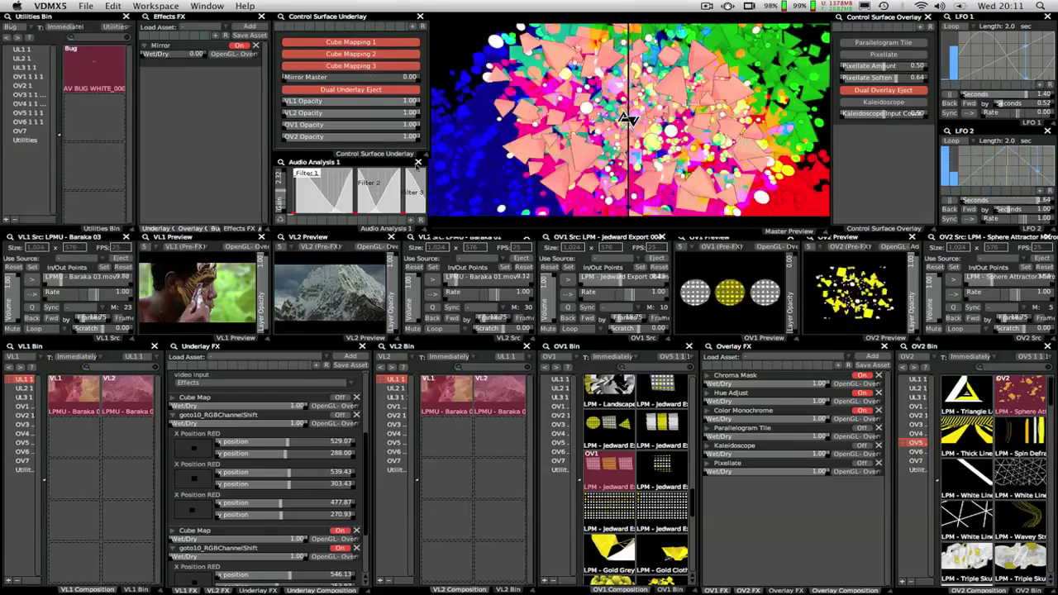
left_click(340, 66)
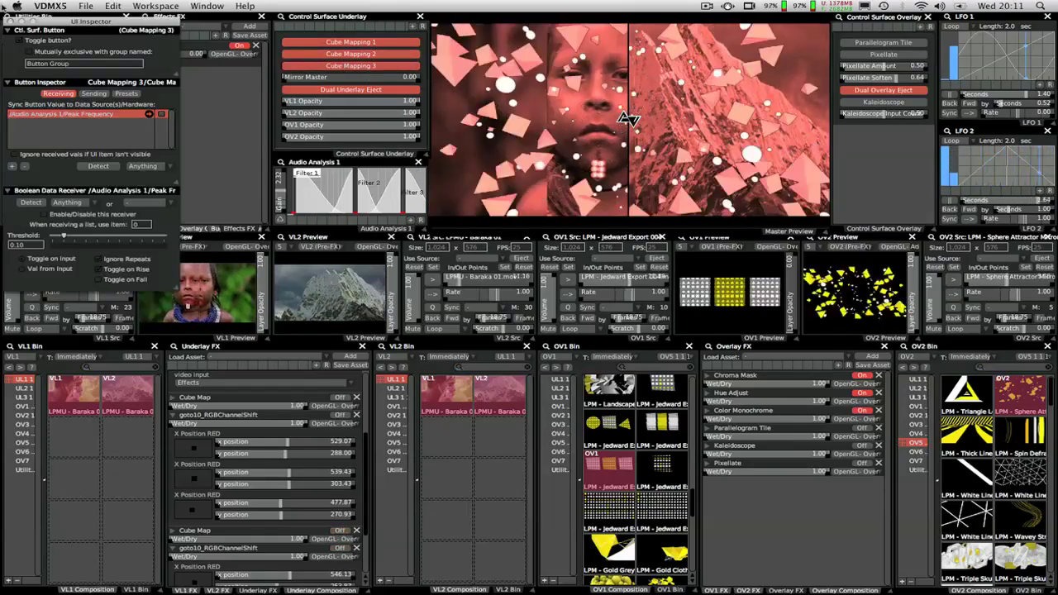
left_click(12, 20)
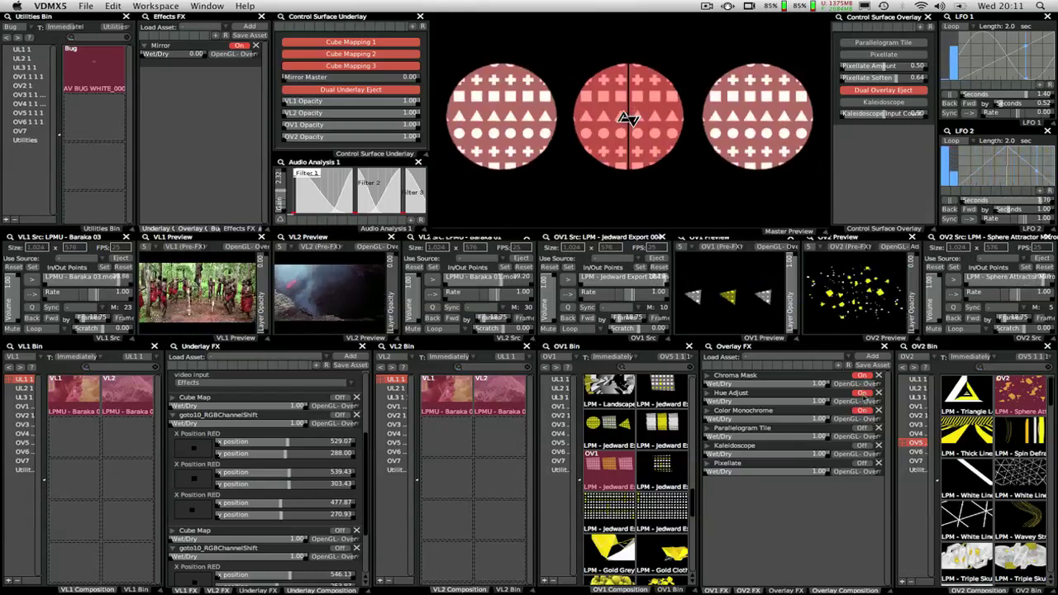
Show an Overlay FX on/off button in the UI Inspector and play LPM - Floor 004 Mirror on OV1.
right_click(861, 428)
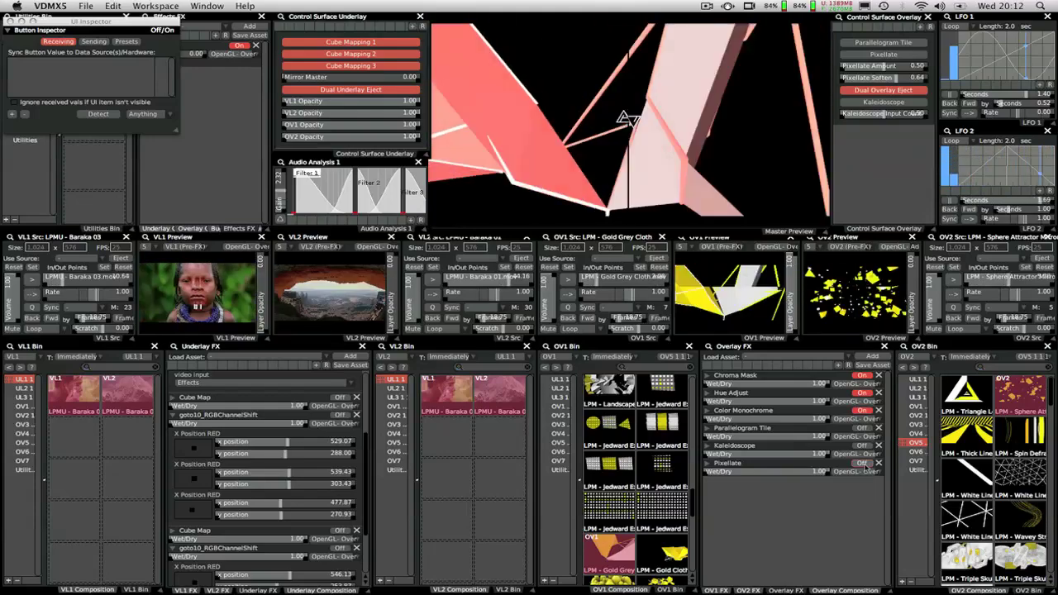
scroll(661, 505, "down", 5)
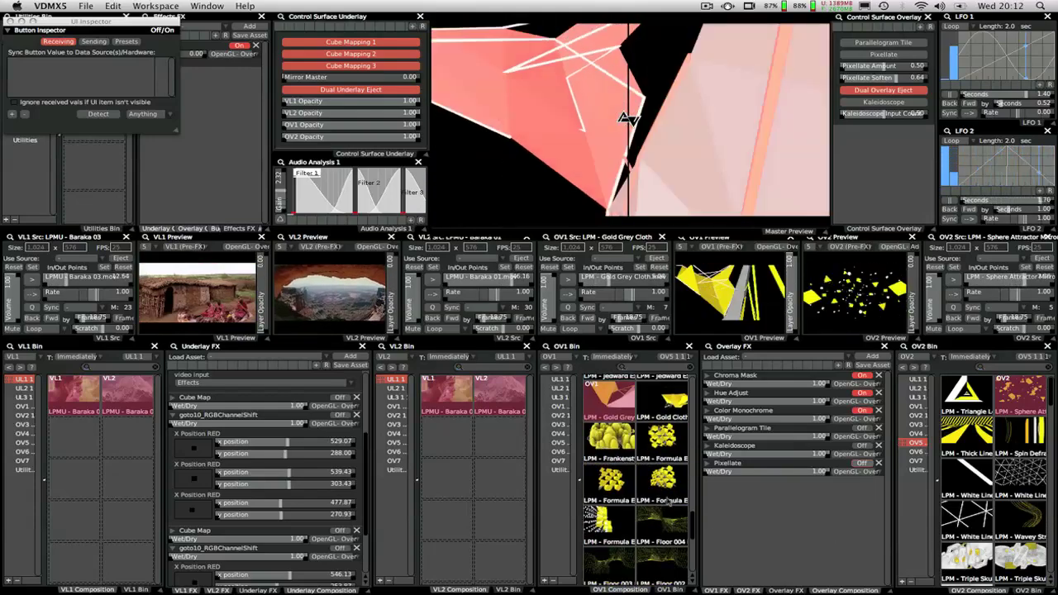
left_click(661, 517)
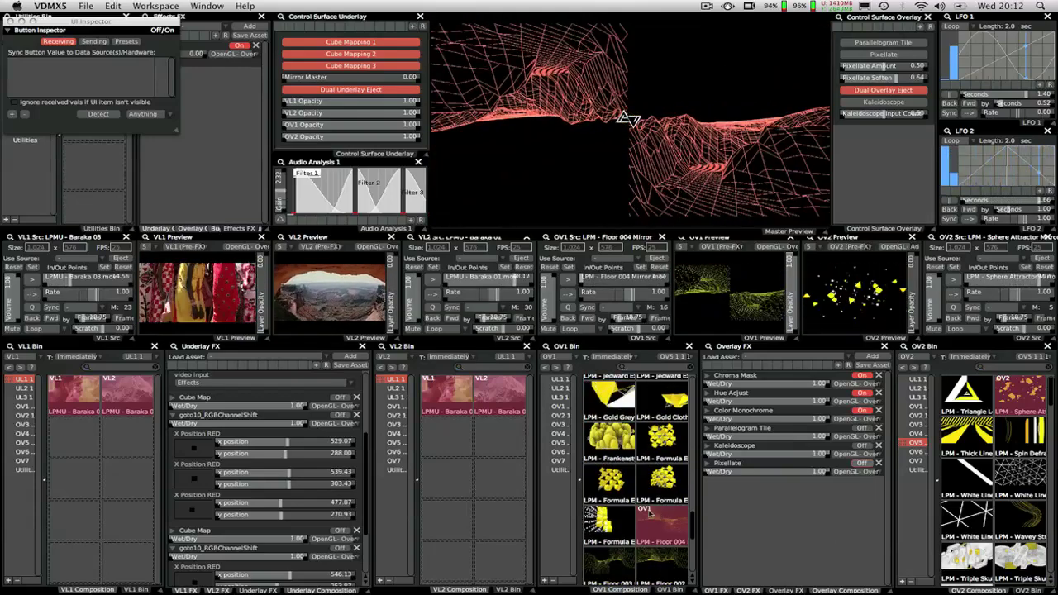
Bring up the Cube Mapping 1 button's settings in the UI Inspector and close the inspector.
left_click(389, 43)
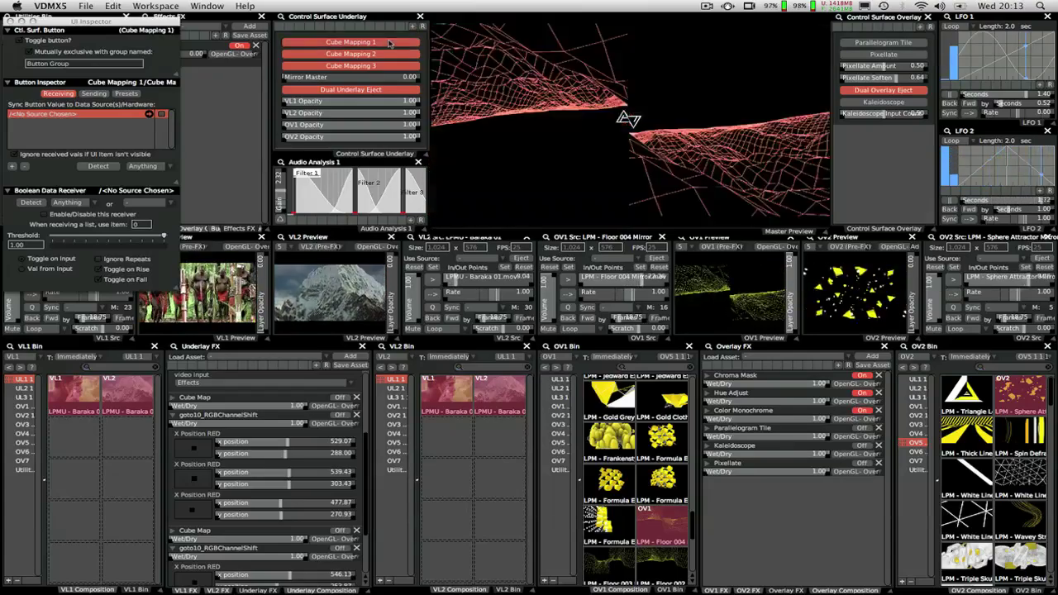
left_click(8, 21)
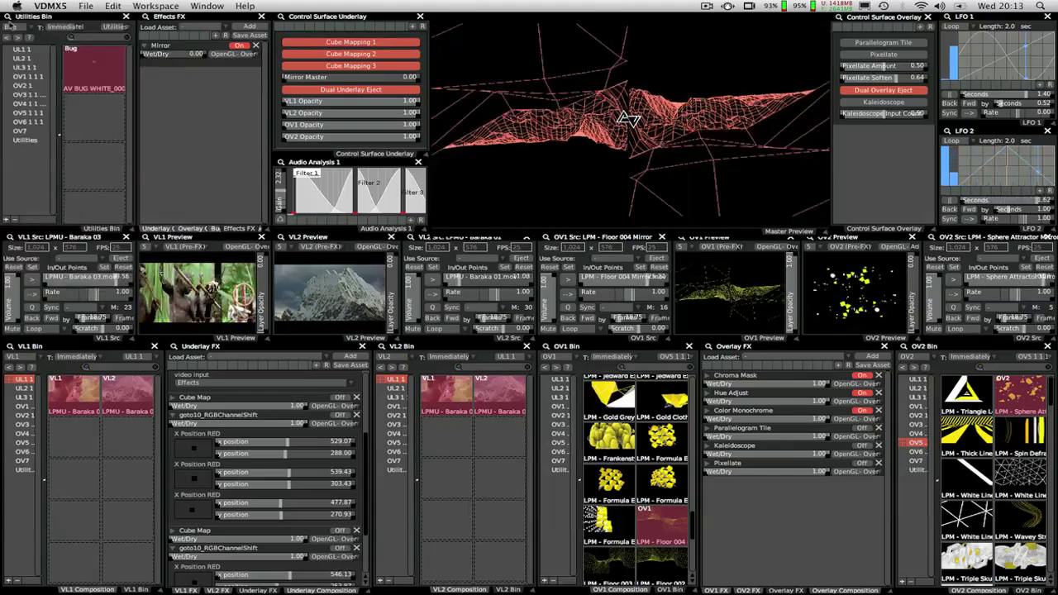